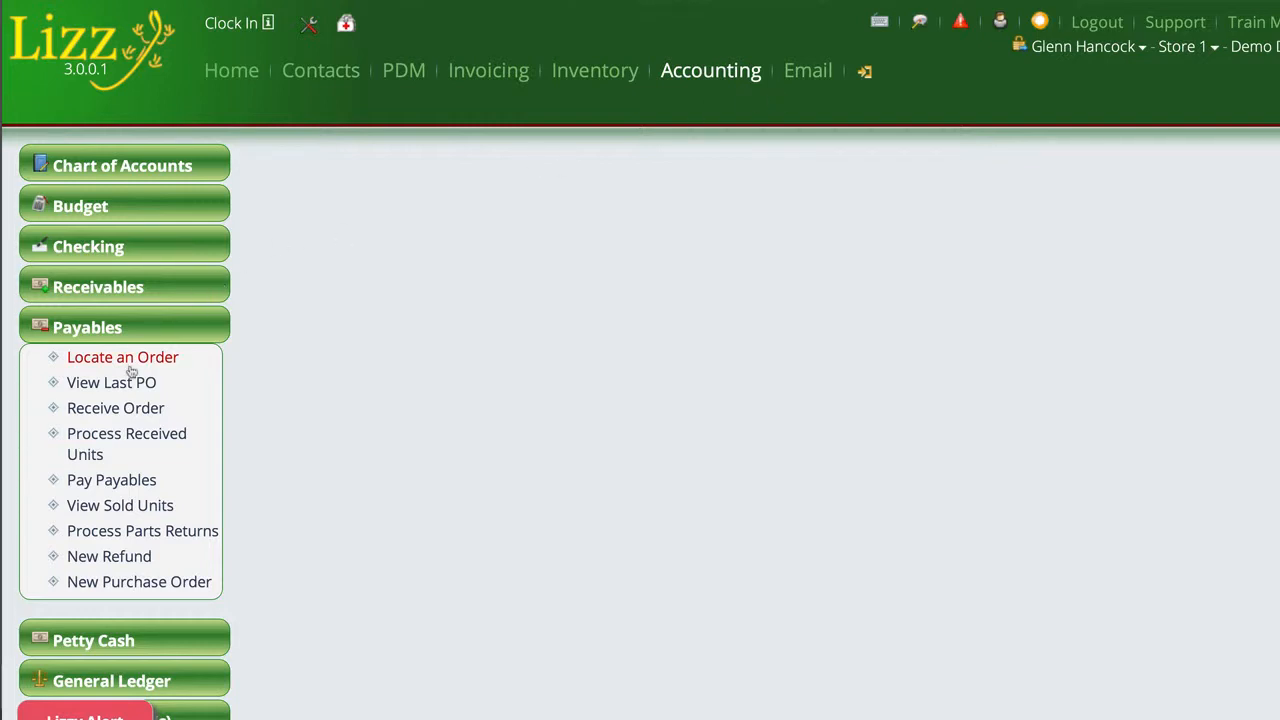
- Create a consignment parts purchase order for supplier Helmet House at Store 1 and proceed to its item entry
{"action": "left_click", "coordinate": [126, 584]}
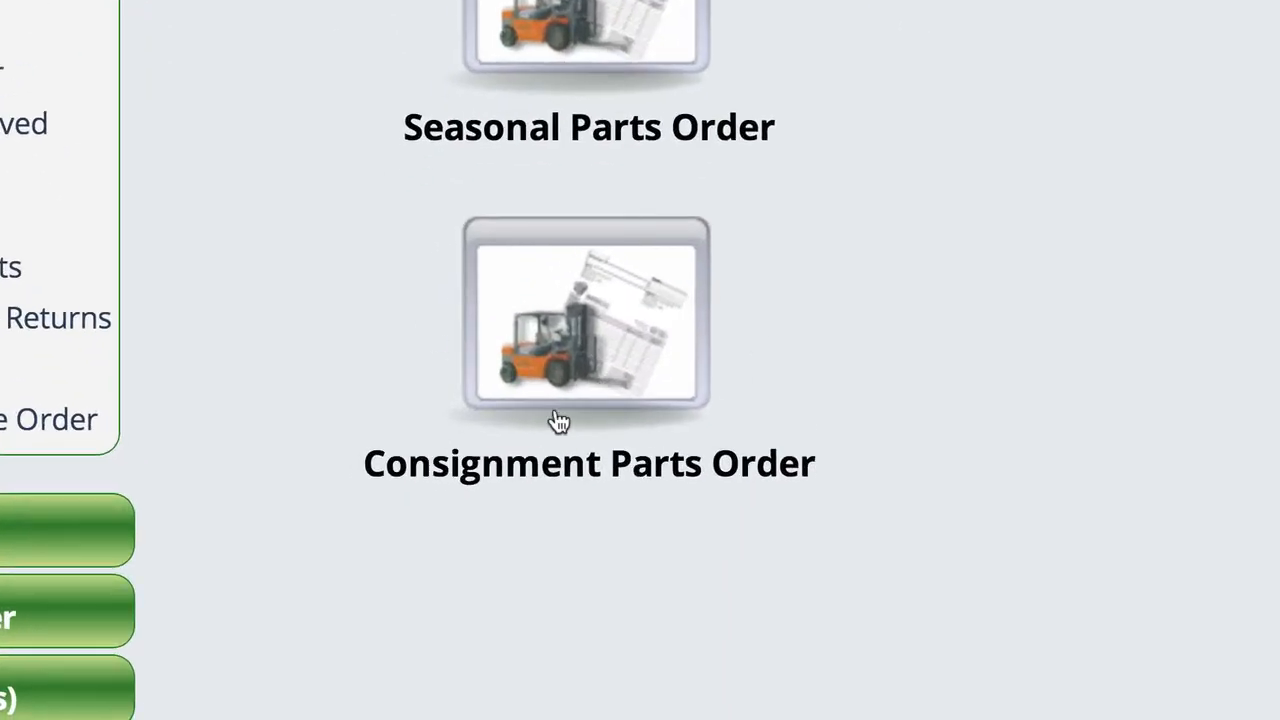
{"action": "left_click", "coordinate": [586, 330]}
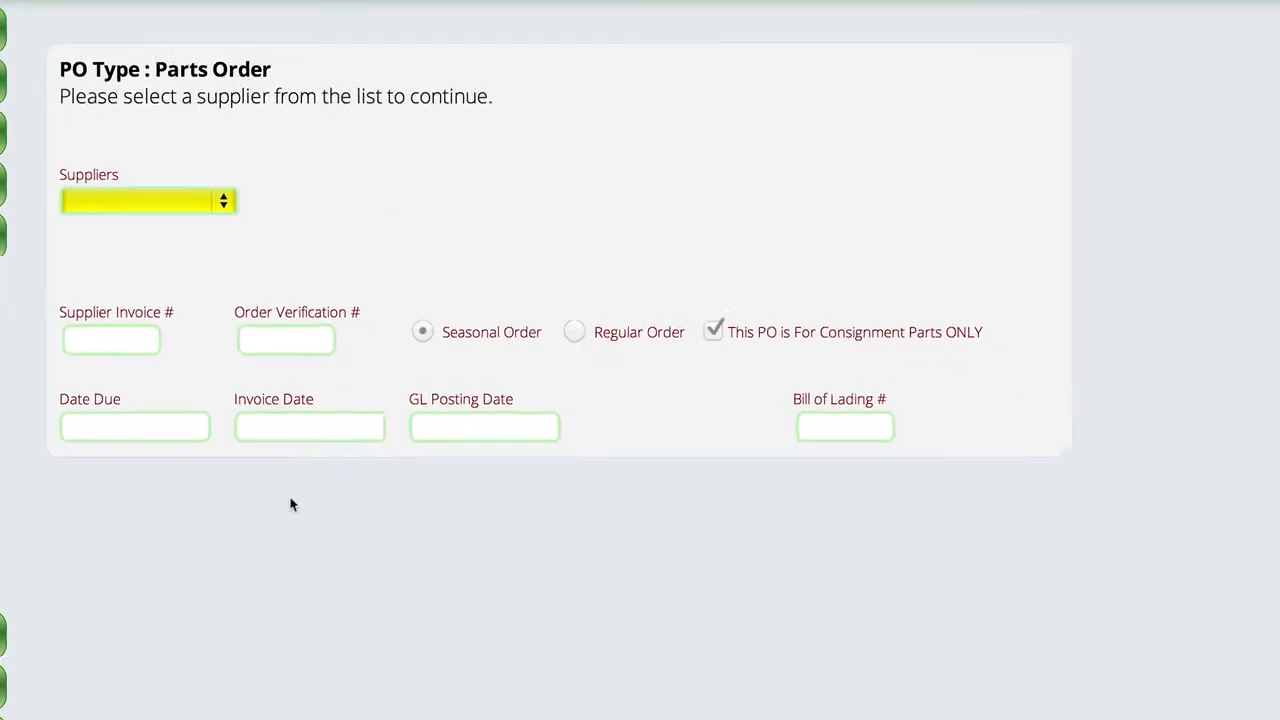
{"action": "left_click", "coordinate": [134, 213]}
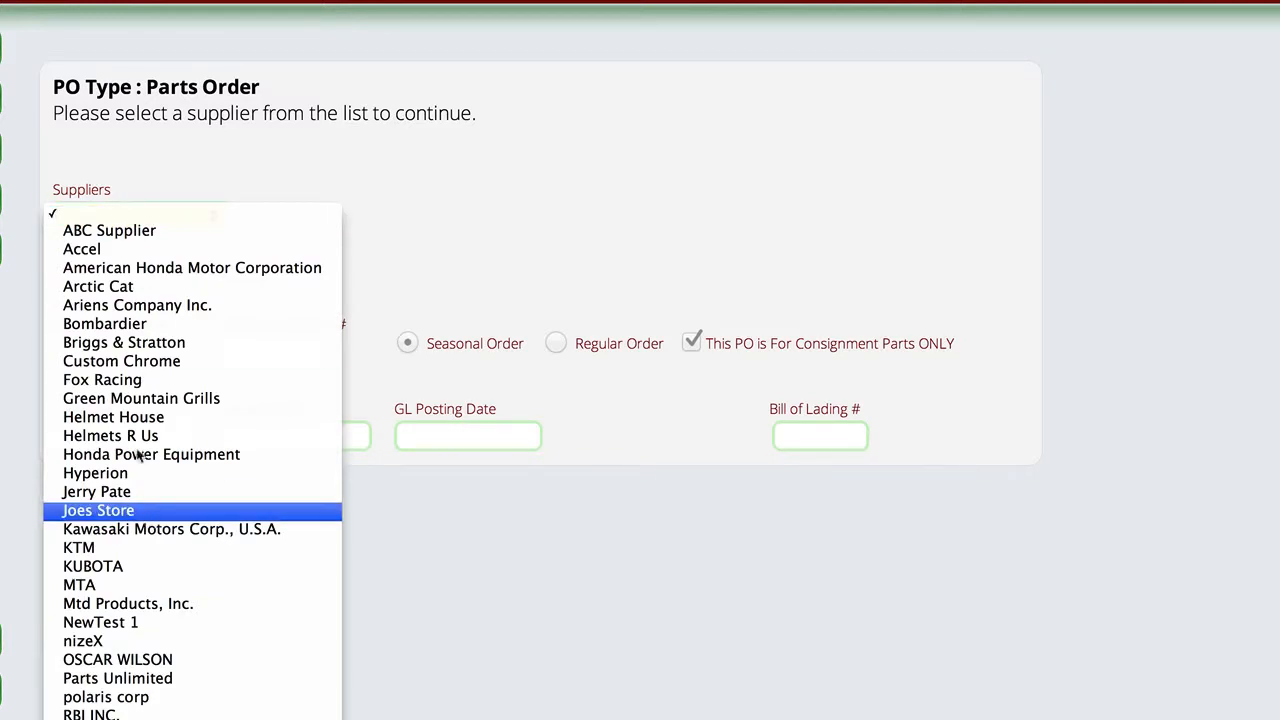
{"action": "left_click", "coordinate": [129, 417]}
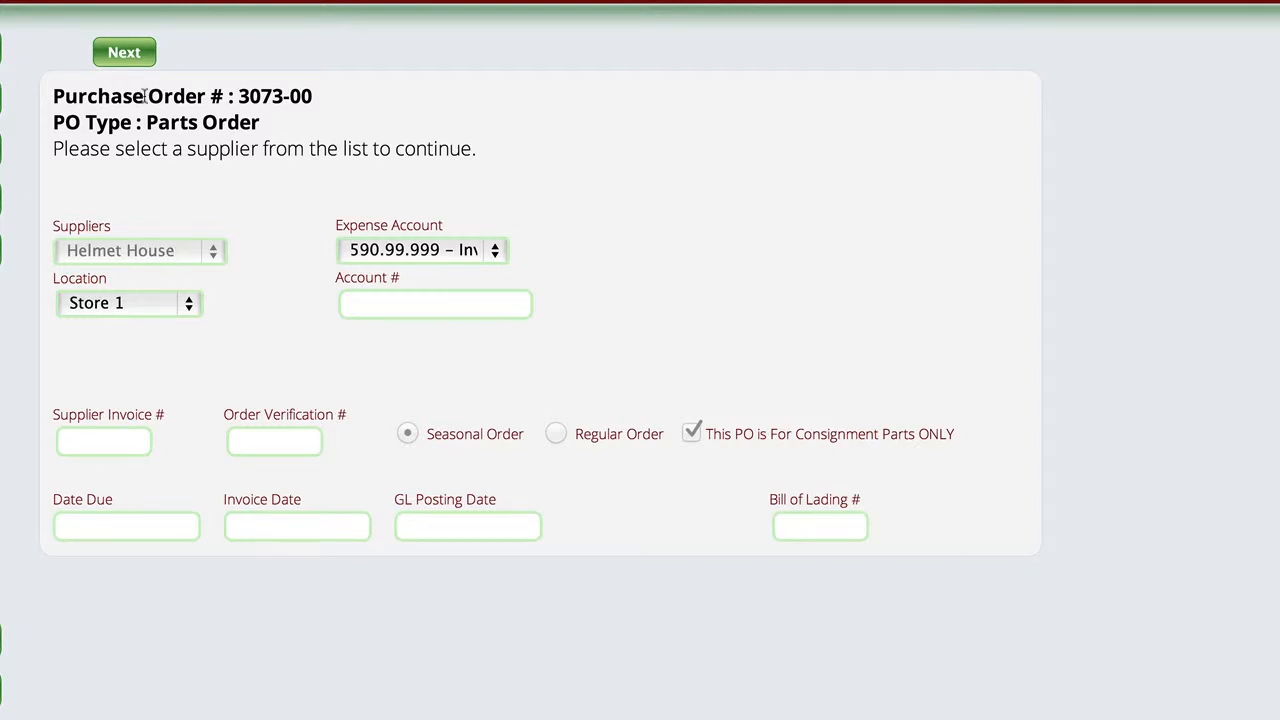
{"action": "left_click", "coordinate": [129, 55]}
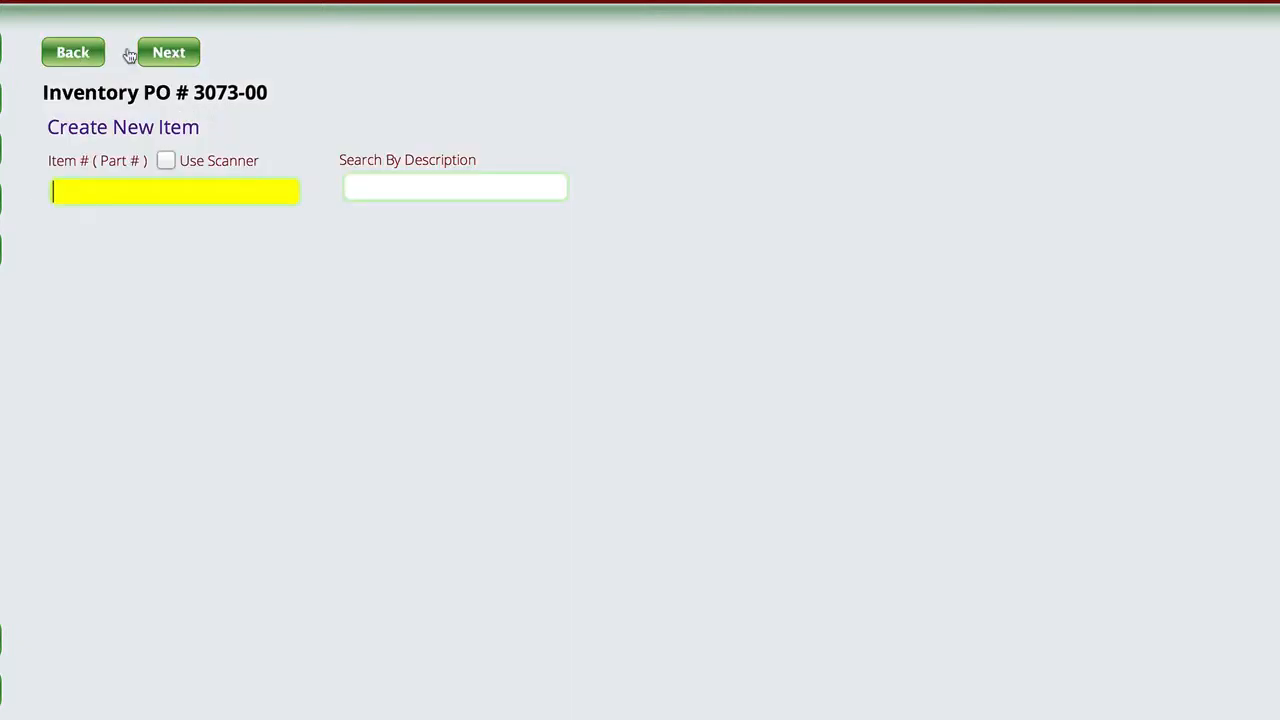
{"action": "type", "text": "09-"}
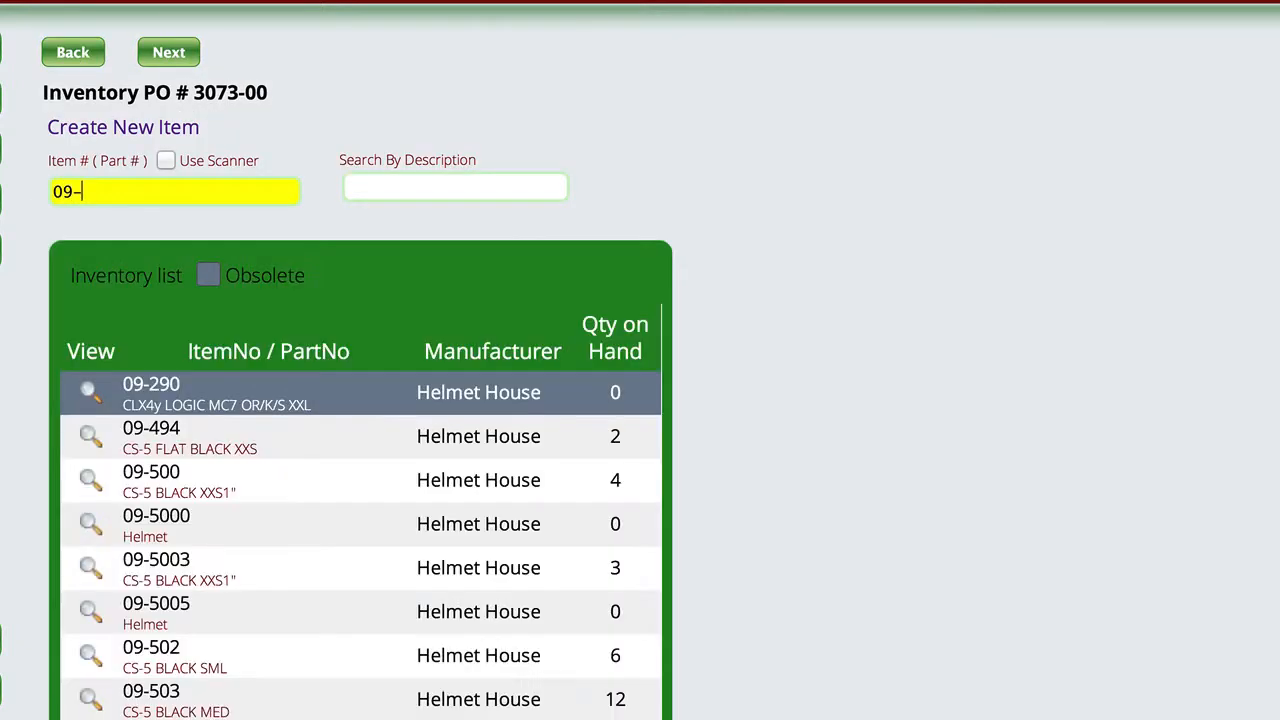
{"action": "left_click", "coordinate": [90, 395]}
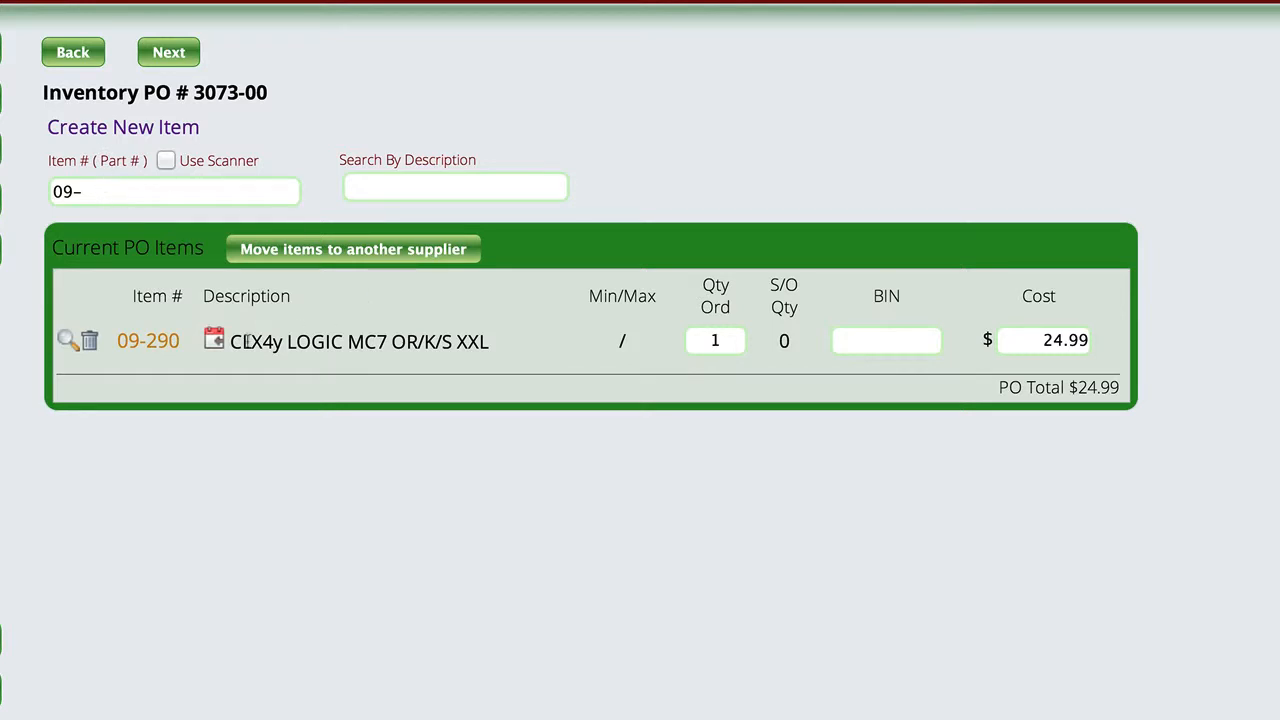
{"action": "left_click", "coordinate": [90, 342]}
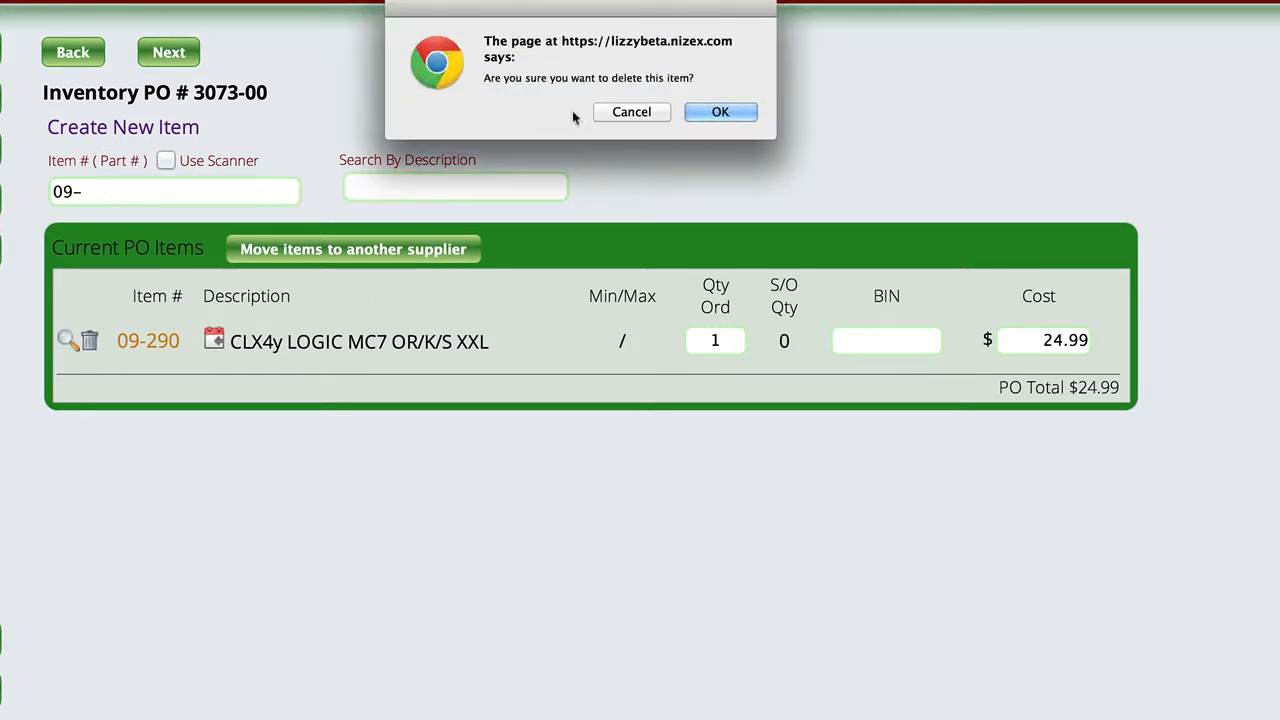
{"action": "left_click", "coordinate": [722, 114]}
- Add item 09-500 (CS-5 BLACK XXS1") to the purchase order with an ordered quantity of 5
{"action": "left_click", "coordinate": [139, 191]}
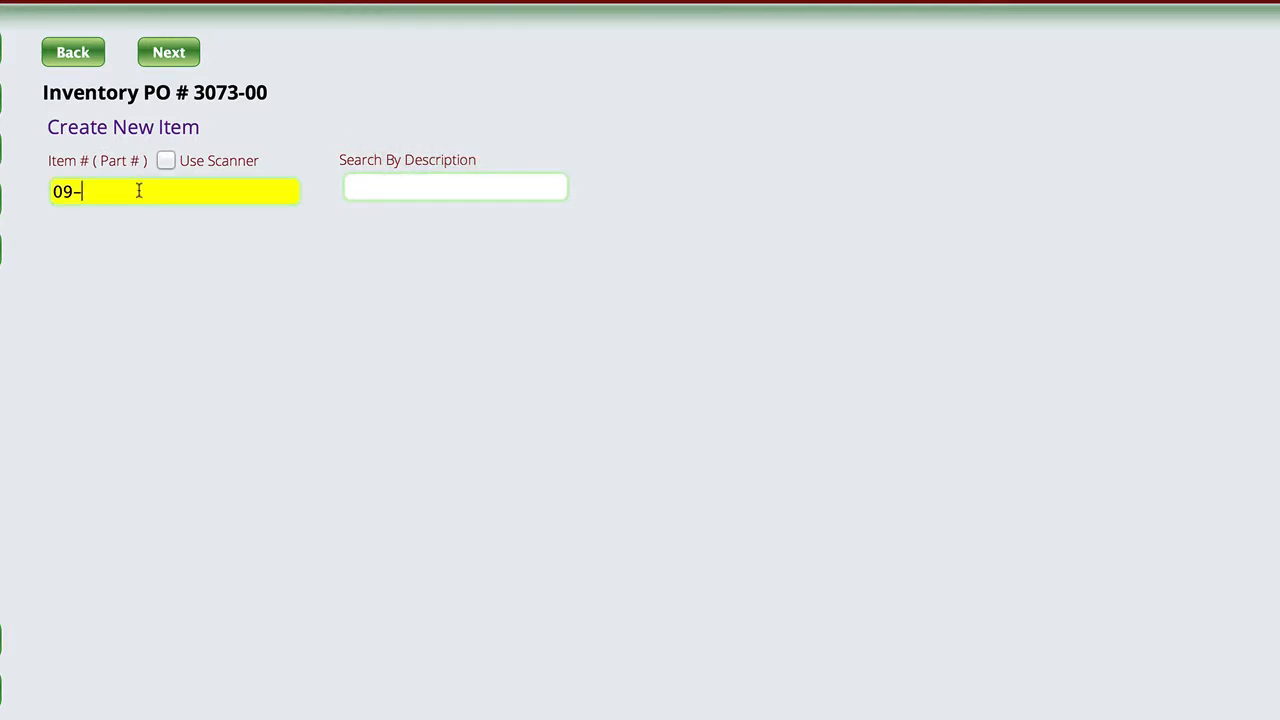
{"action": "type", "text": "09-"}
{"action": "key", "text": "BackSpace"}
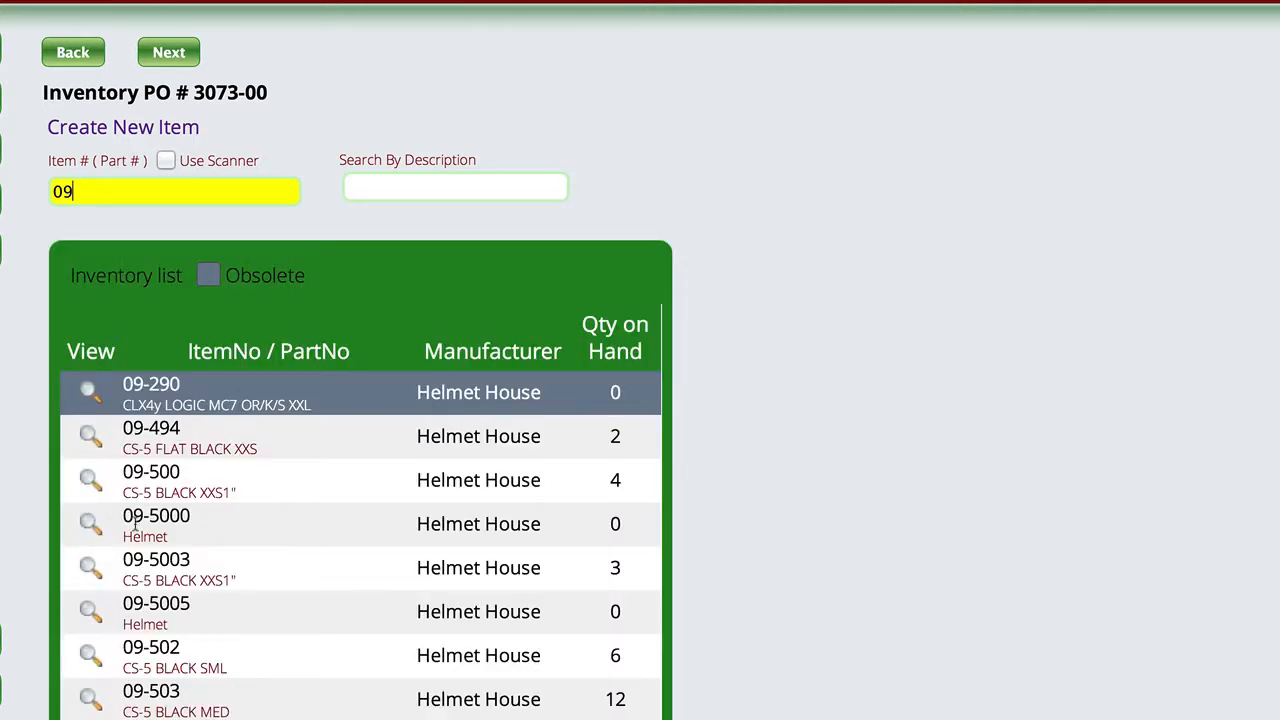
{"action": "left_click", "coordinate": [90, 481]}
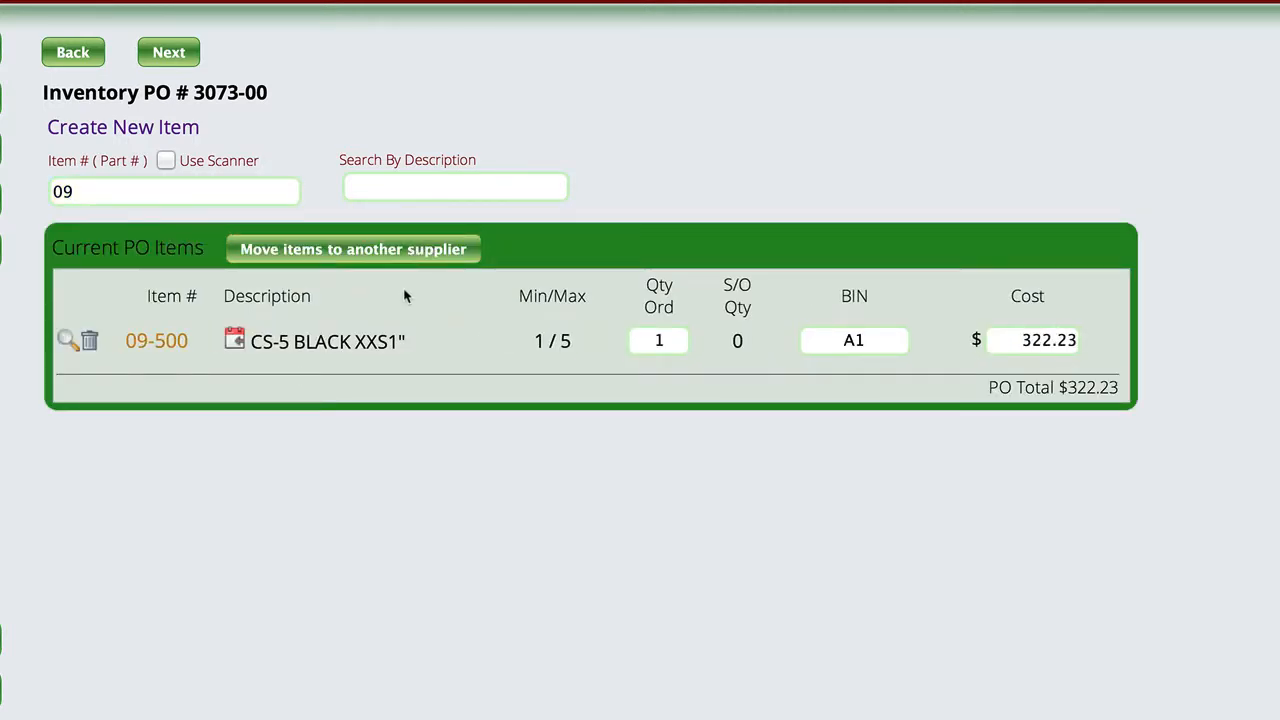
{"action": "left_click", "coordinate": [662, 340]}
{"action": "double_click", "coordinate": [662, 340]}
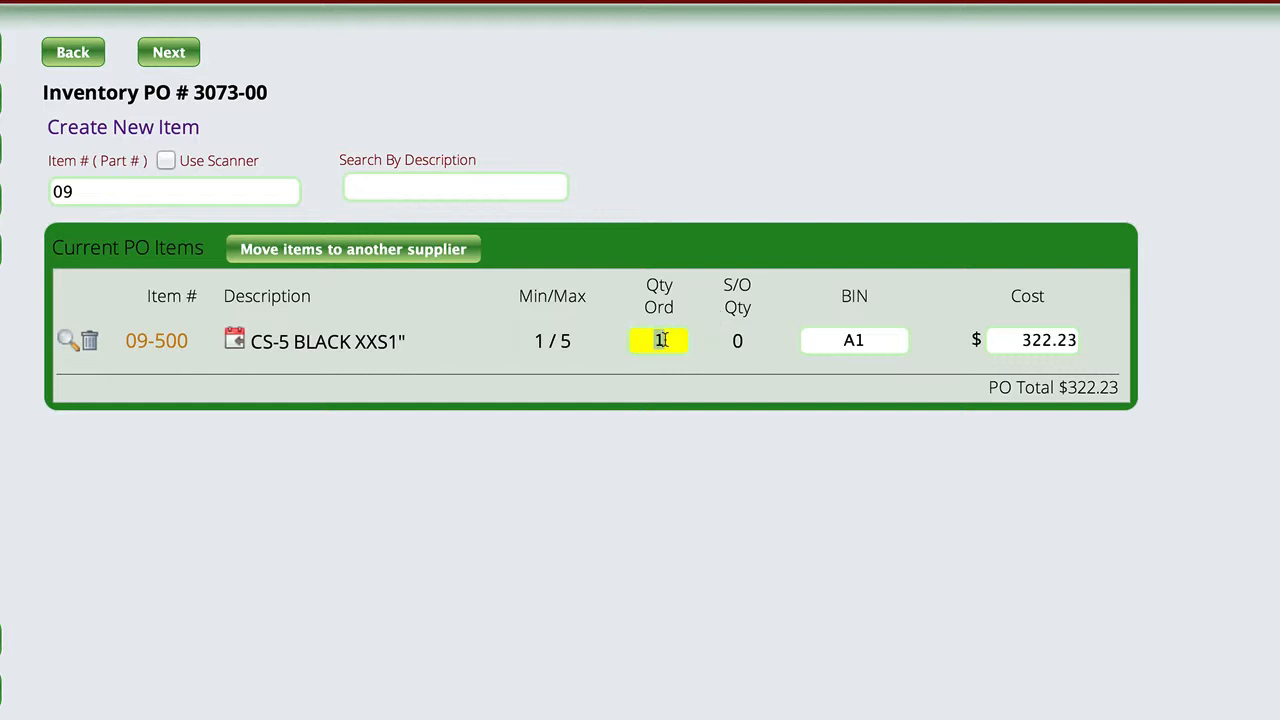
{"action": "type", "text": "5"}
- Add item 09-5003 (CS-5 BLACK XXS1") to the purchase order with an ordered quantity of 10
{"action": "left_click", "coordinate": [100, 190]}
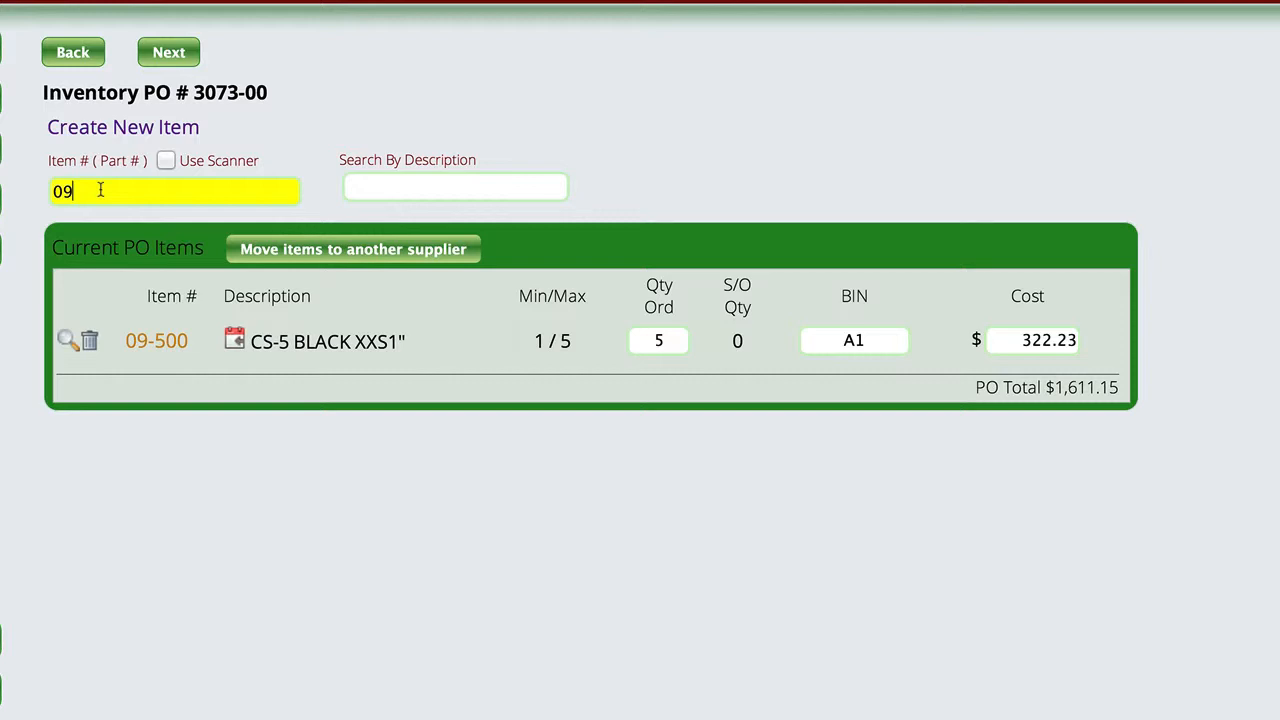
{"action": "key", "text": "BackSpace"}
{"action": "type", "text": "9"}
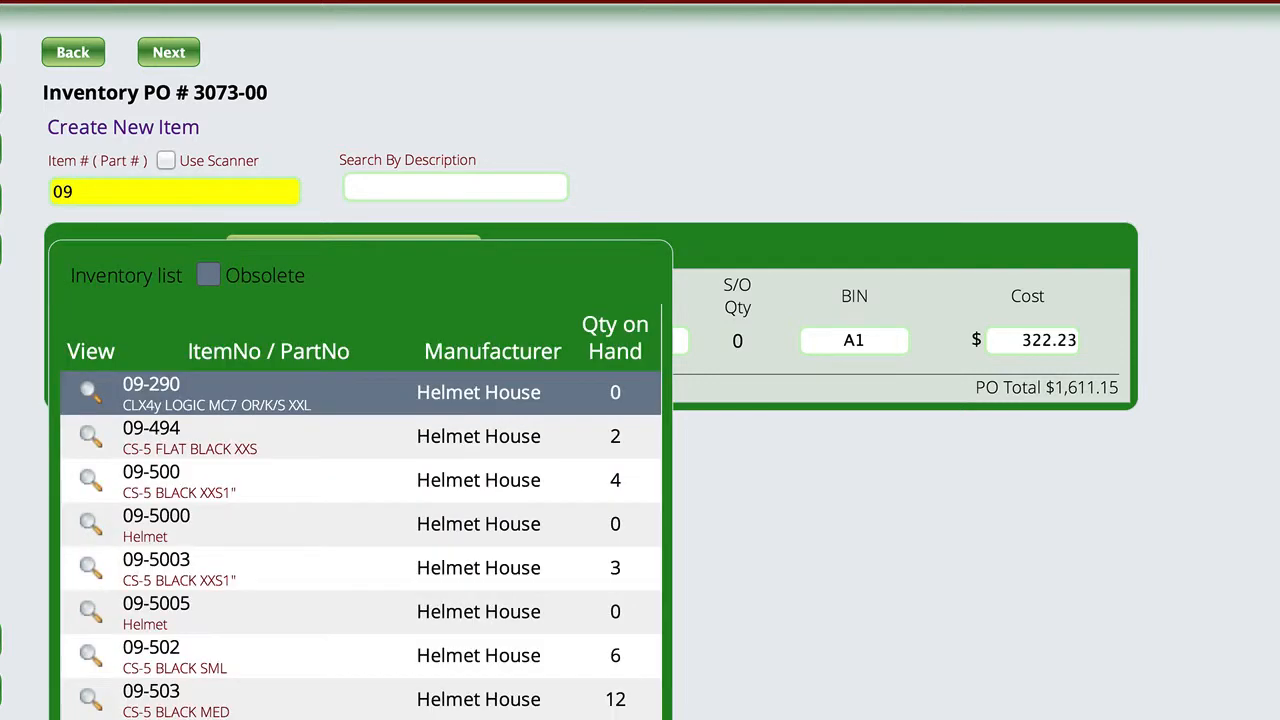
{"action": "left_click", "coordinate": [88, 570]}
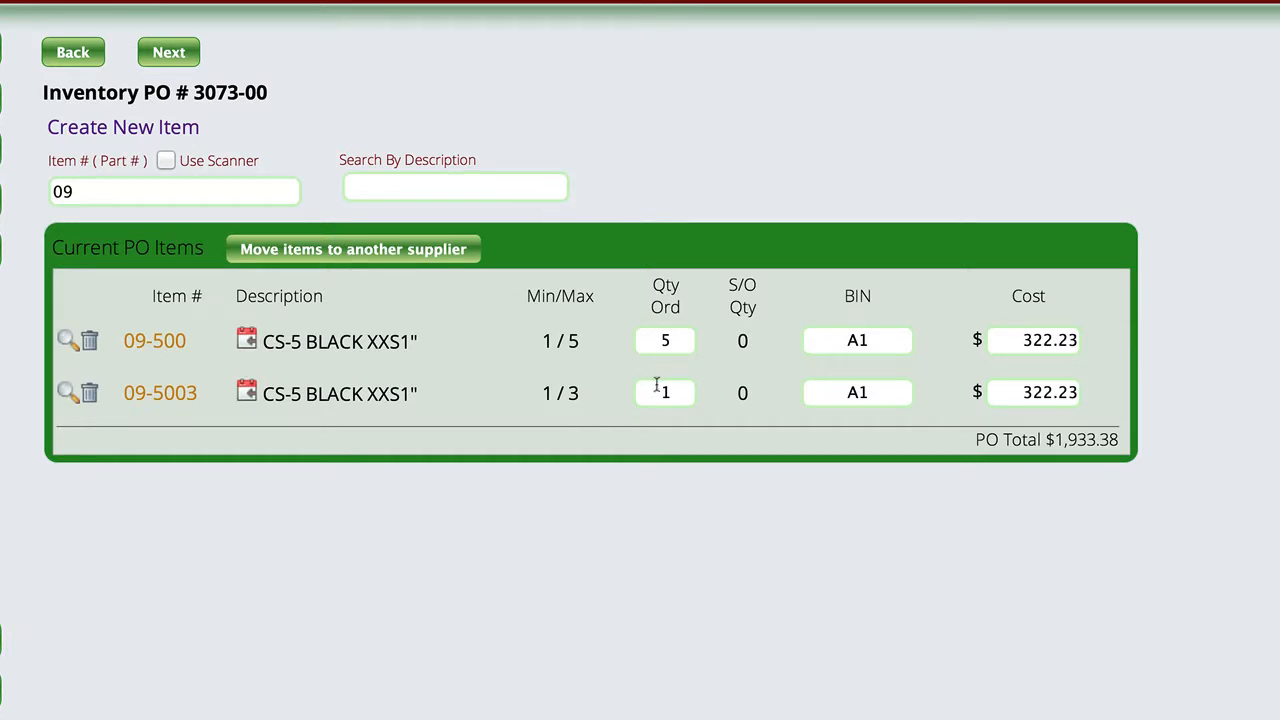
{"action": "left_click", "coordinate": [657, 386]}
{"action": "type", "text": "10"}
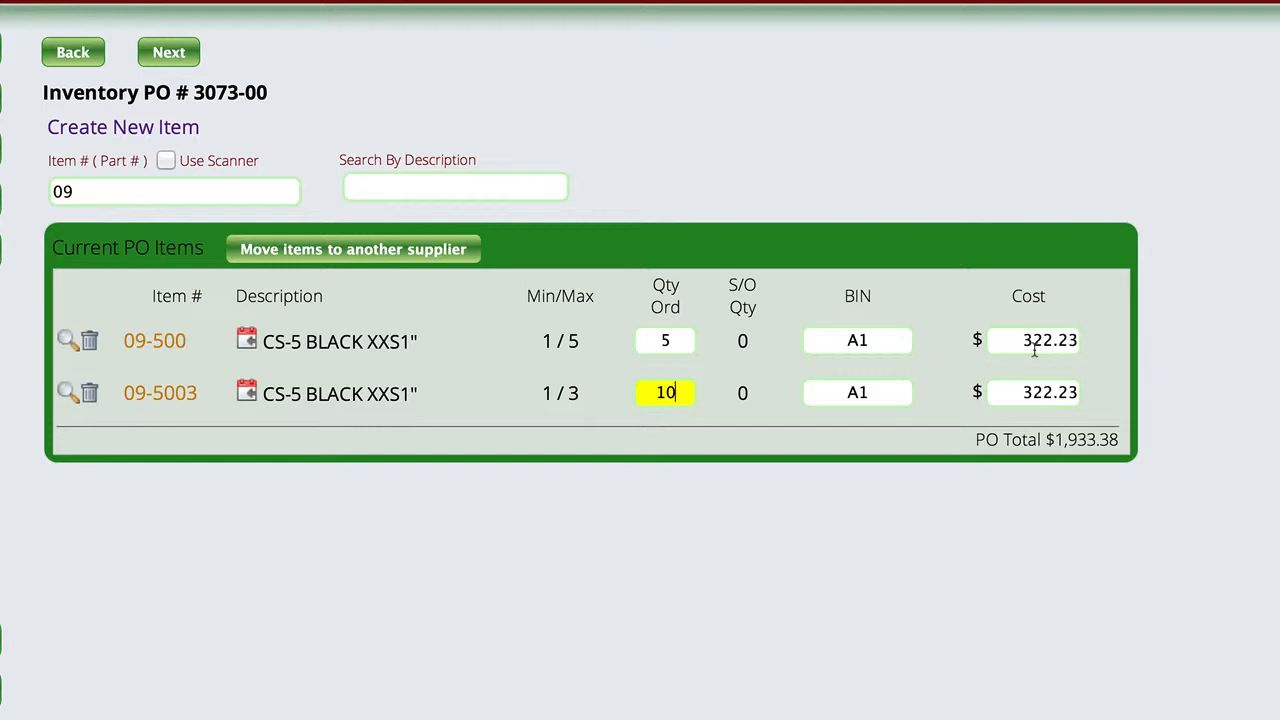
- Place the consignment purchase order and open it for receiving from the last PO view
{"action": "left_click", "coordinate": [166, 52]}
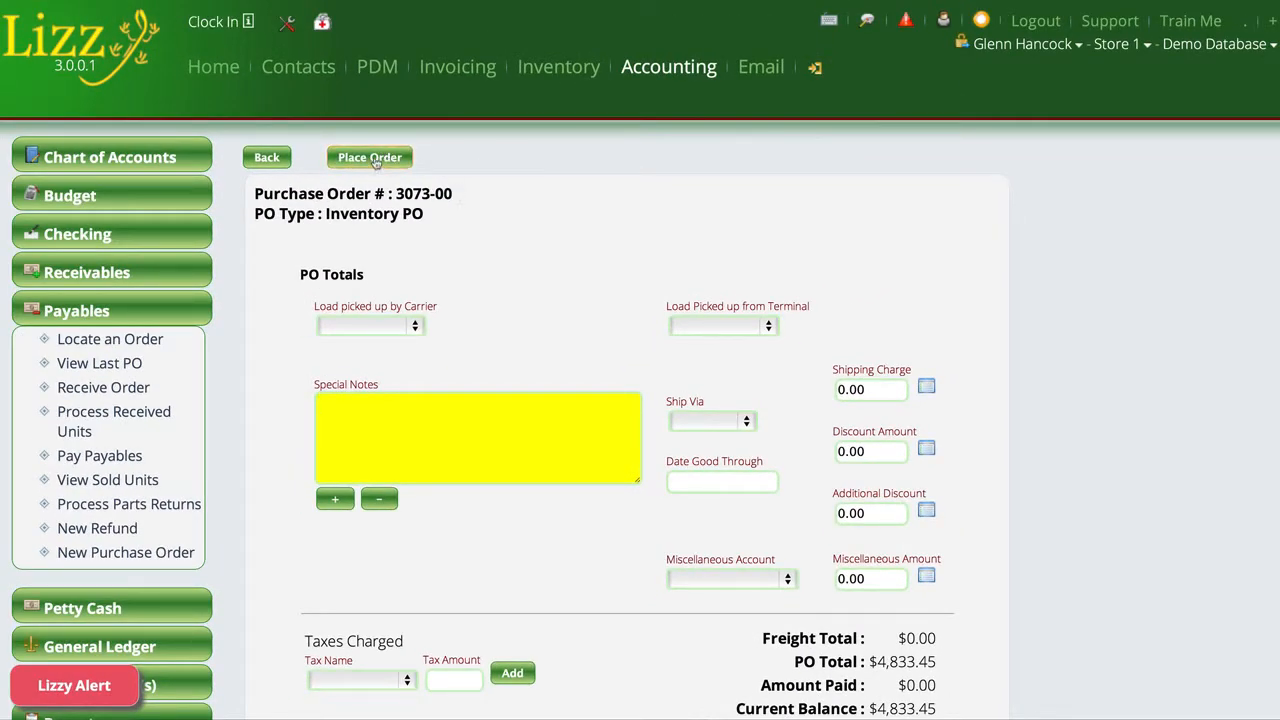
{"action": "left_click", "coordinate": [372, 160]}
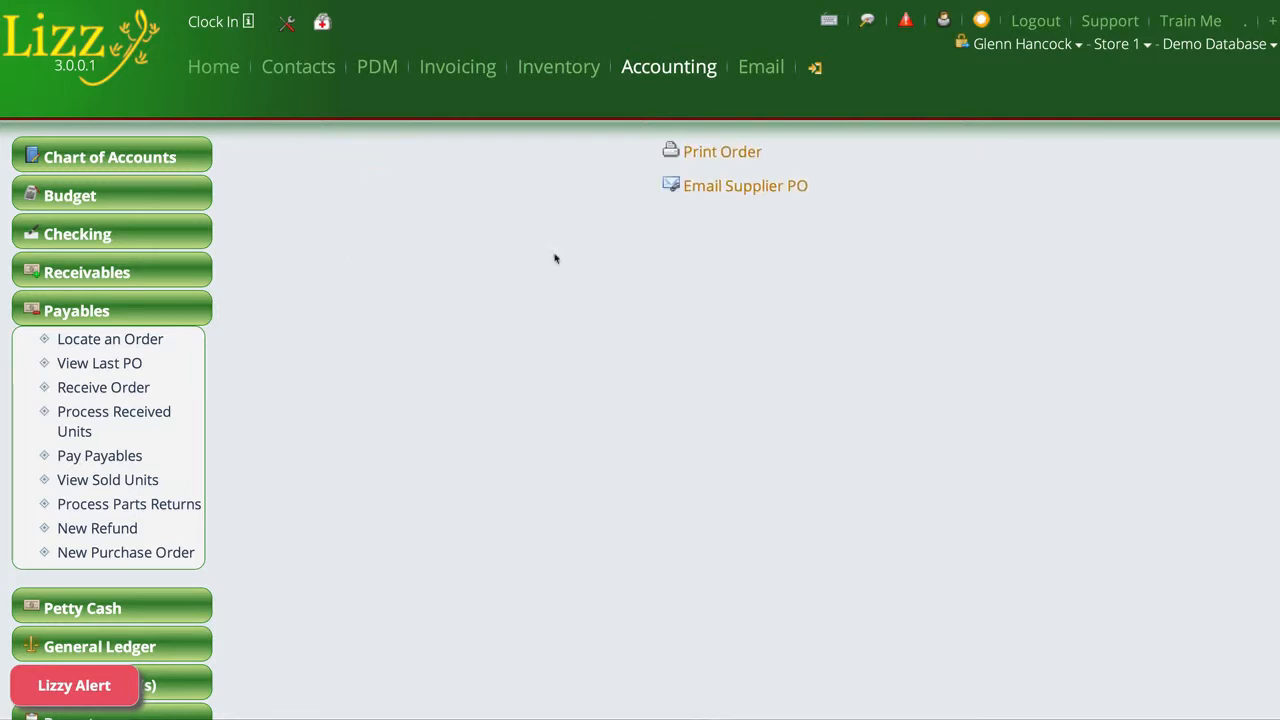
{"action": "left_click", "coordinate": [115, 366]}
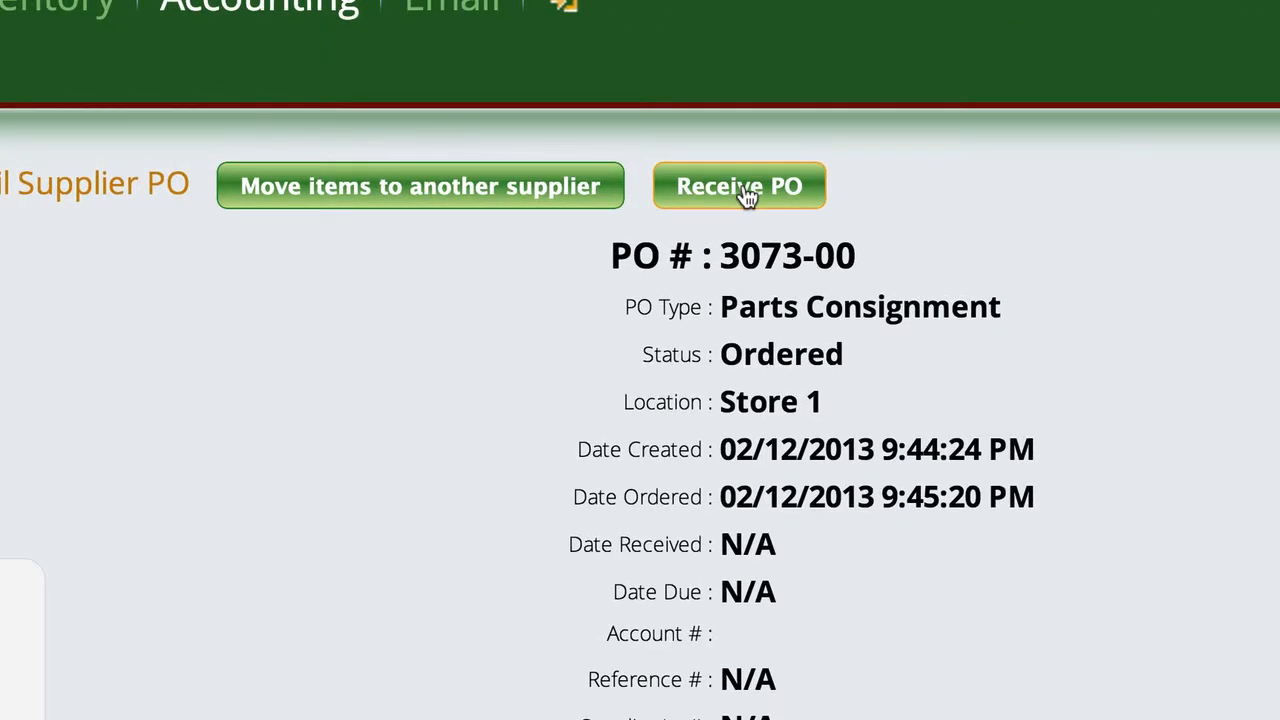
{"action": "left_click", "coordinate": [745, 190]}
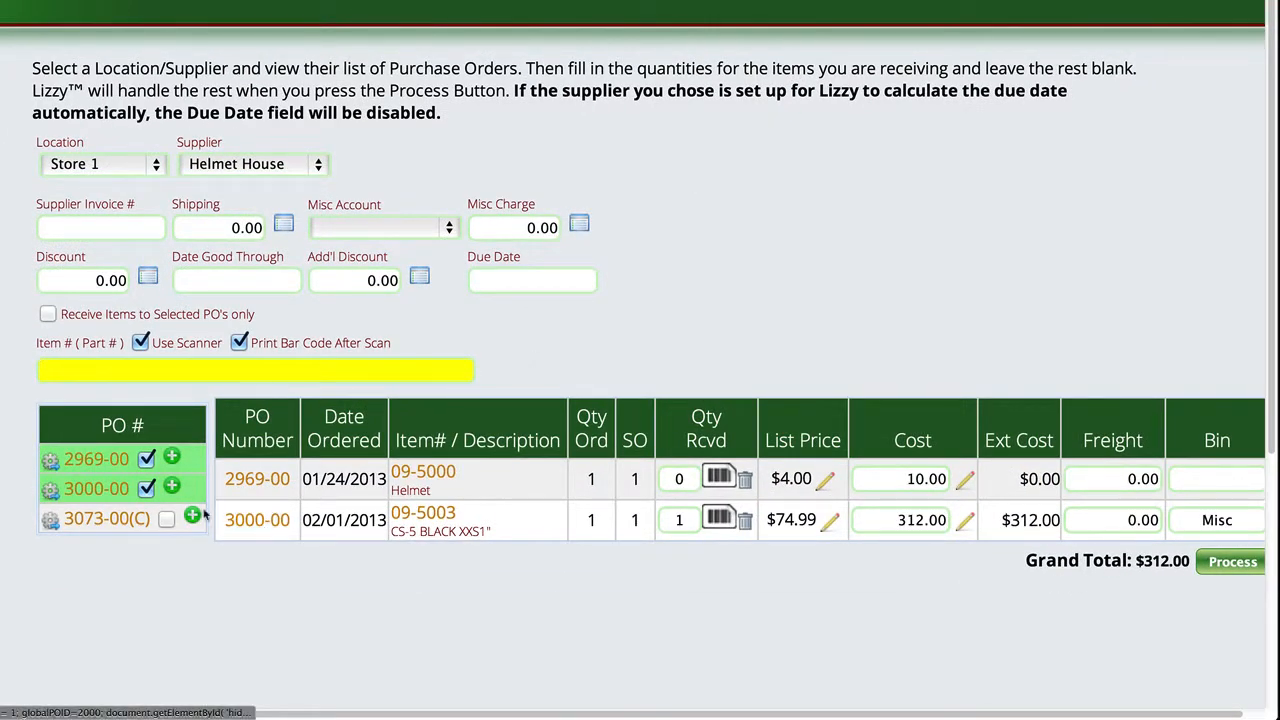
- Deselect the two other Helmet House purchase orders and process the receipt of all items on the consignment order
{"action": "left_click", "coordinate": [146, 488]}
{"action": "left_click", "coordinate": [146, 454]}
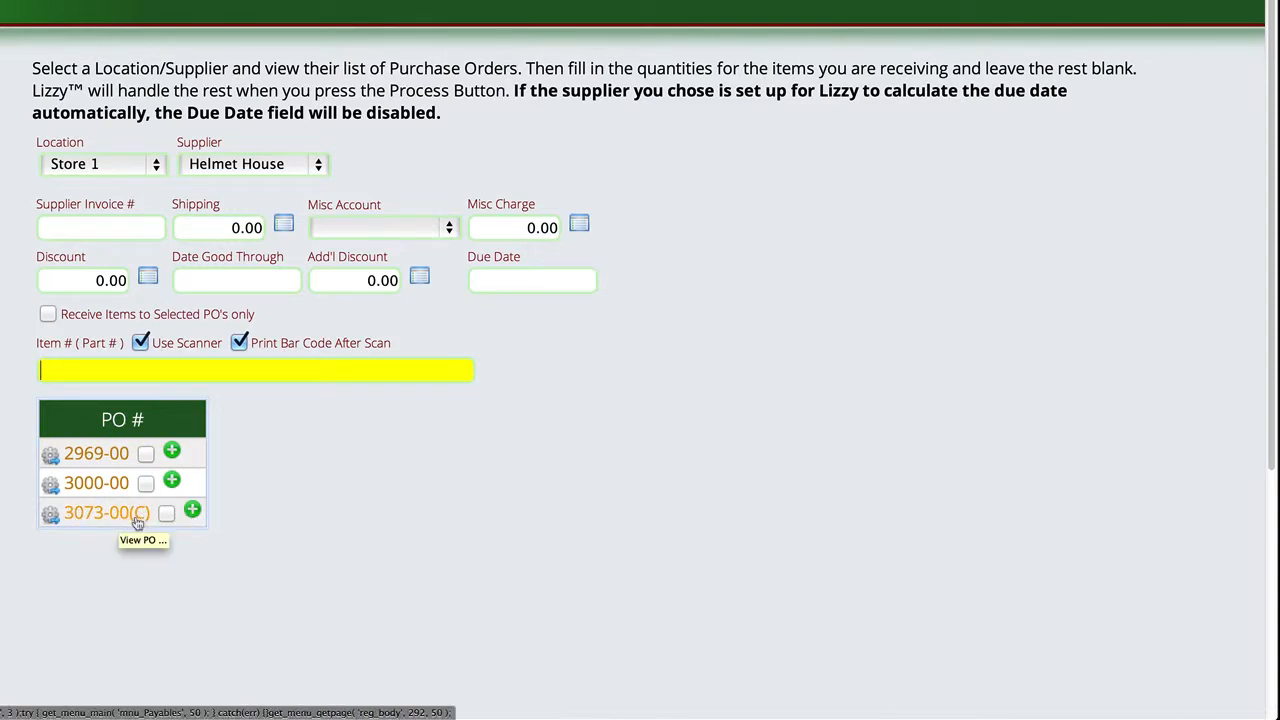
{"action": "left_click", "coordinate": [192, 512]}
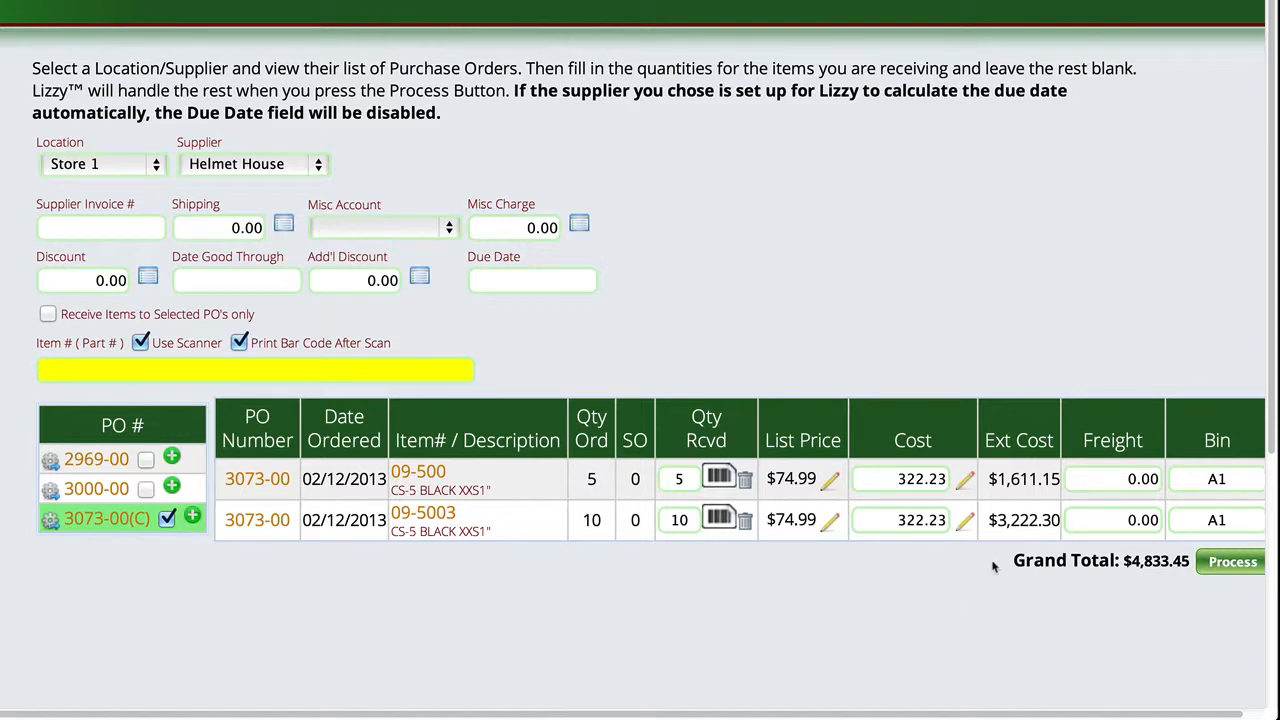
{"action": "left_click", "coordinate": [1236, 564]}
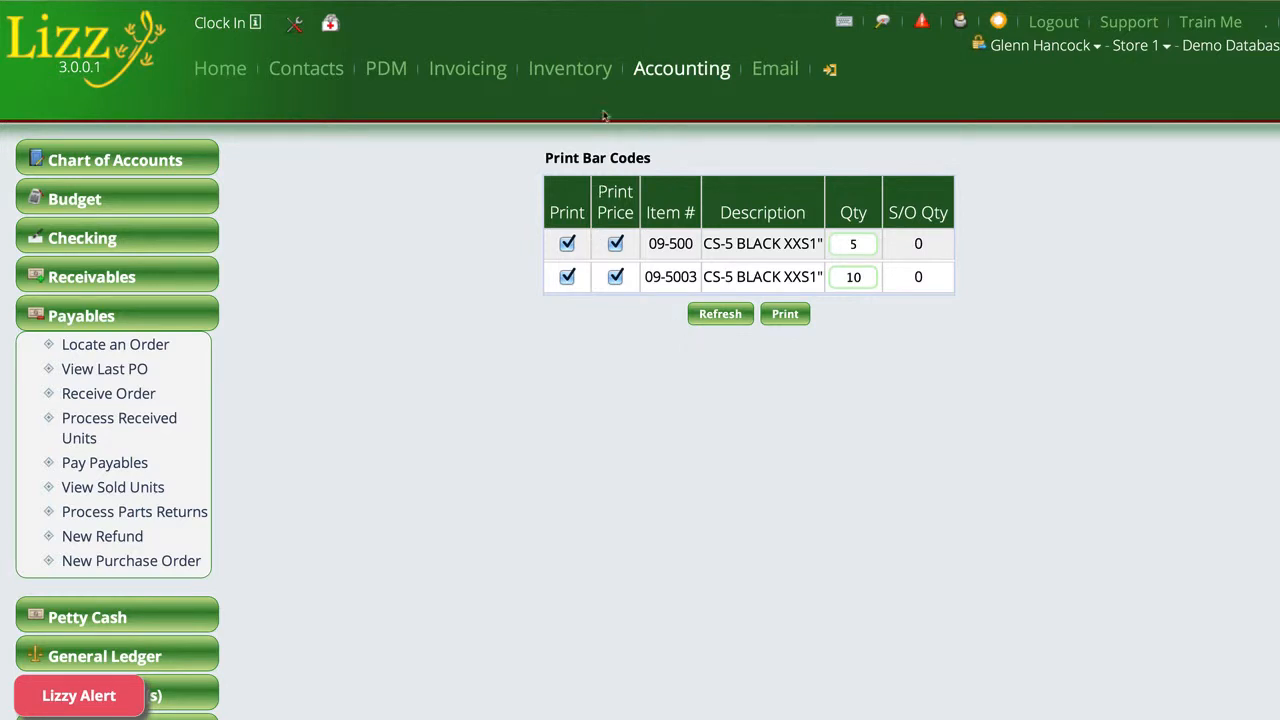
- Look up part number 09-5 in the inventory and open the record of item 09-500
{"action": "left_click", "coordinate": [570, 70]}
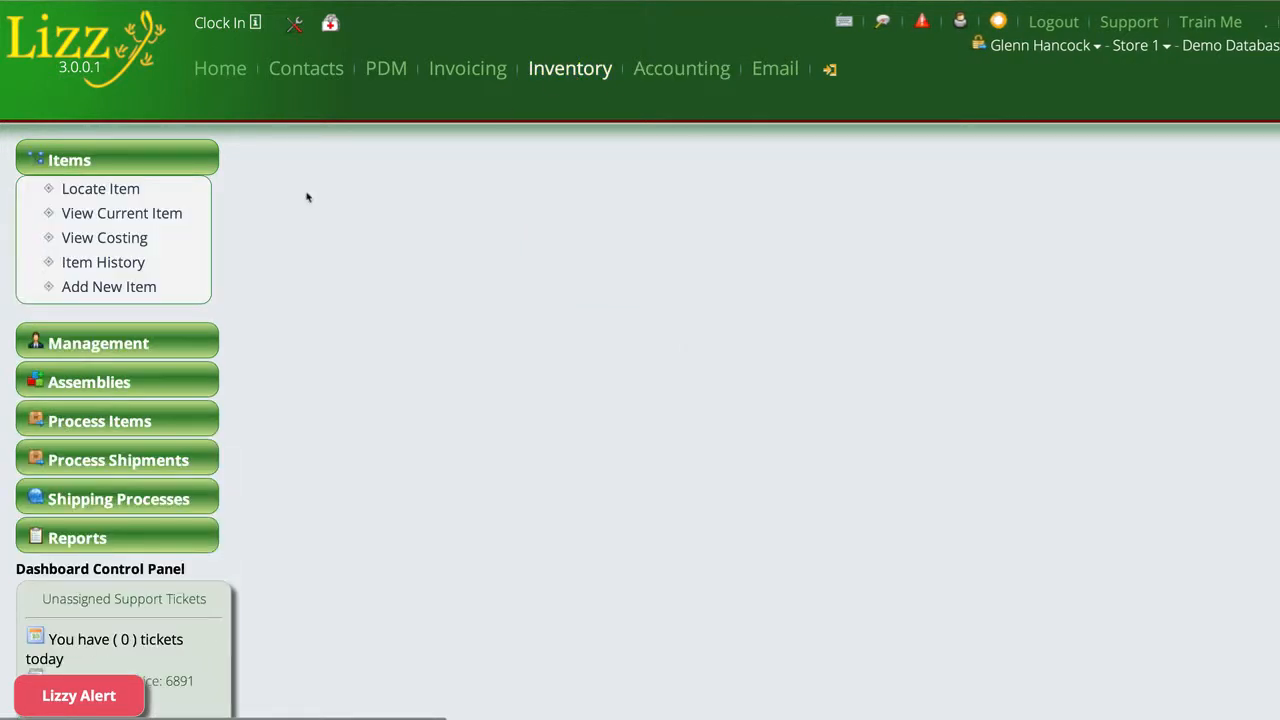
{"action": "left_click", "coordinate": [114, 216]}
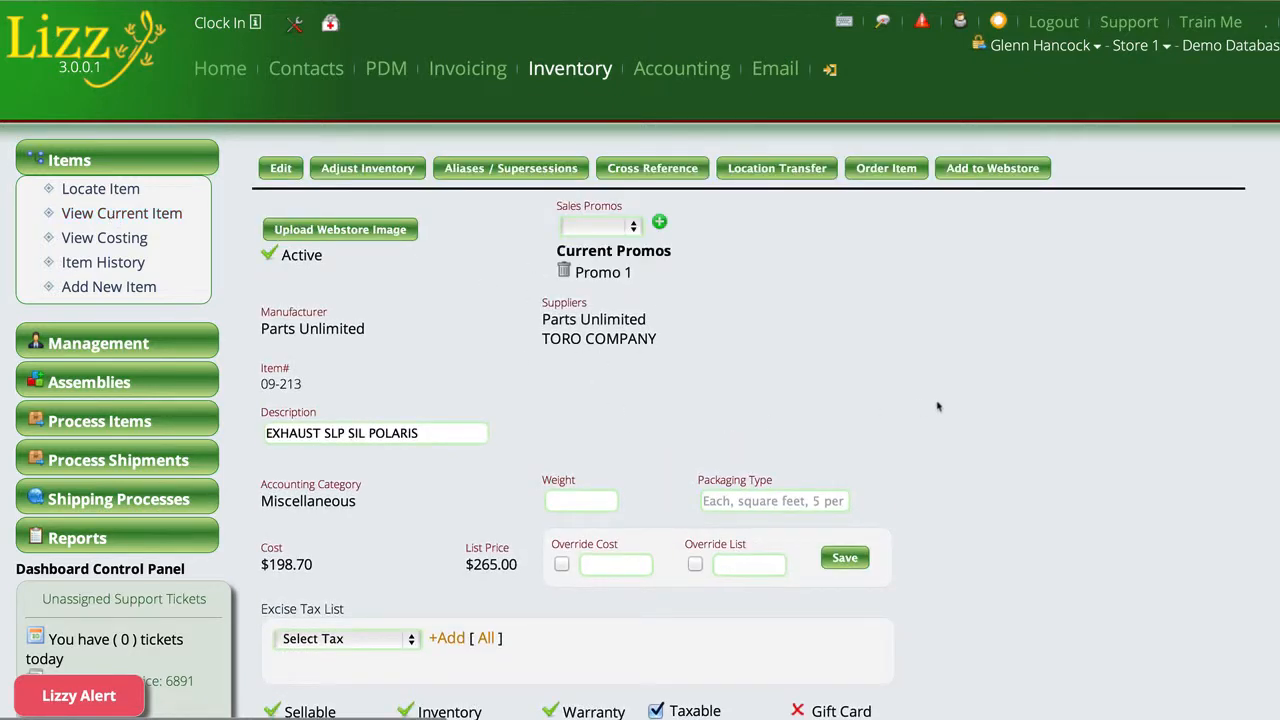
{"action": "left_click", "coordinate": [100, 190]}
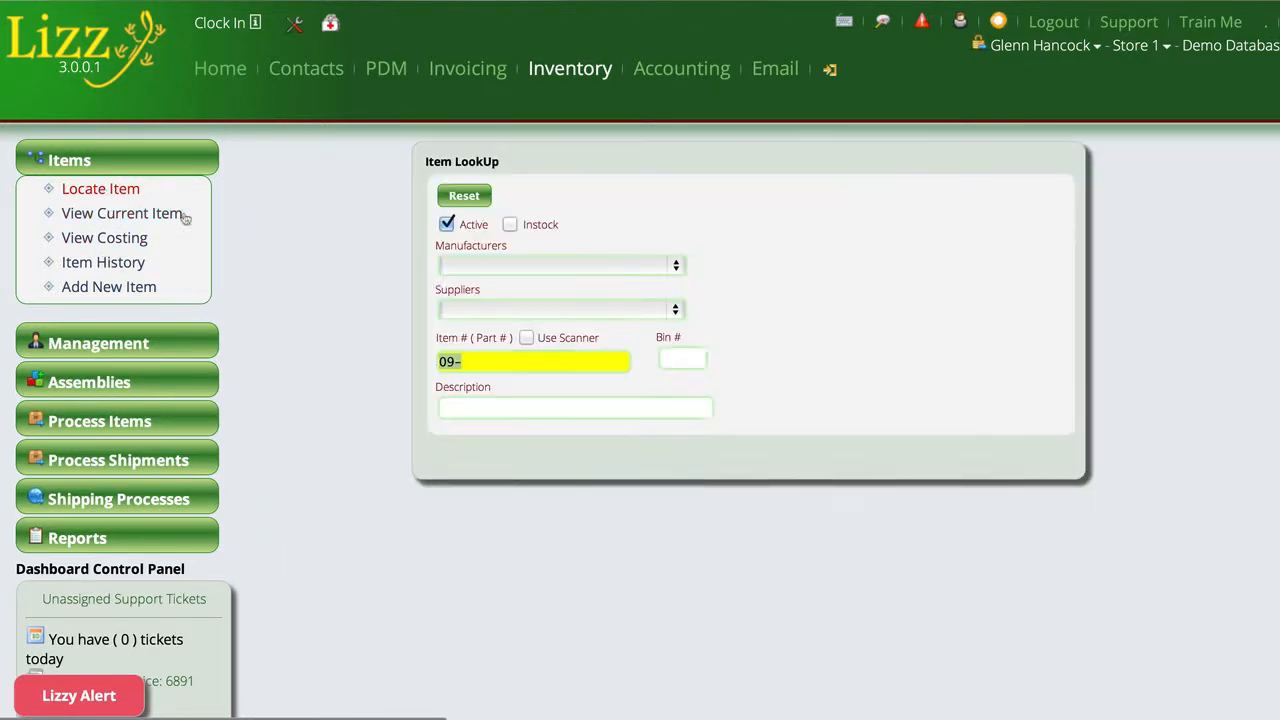
{"action": "type", "text": "09-"}
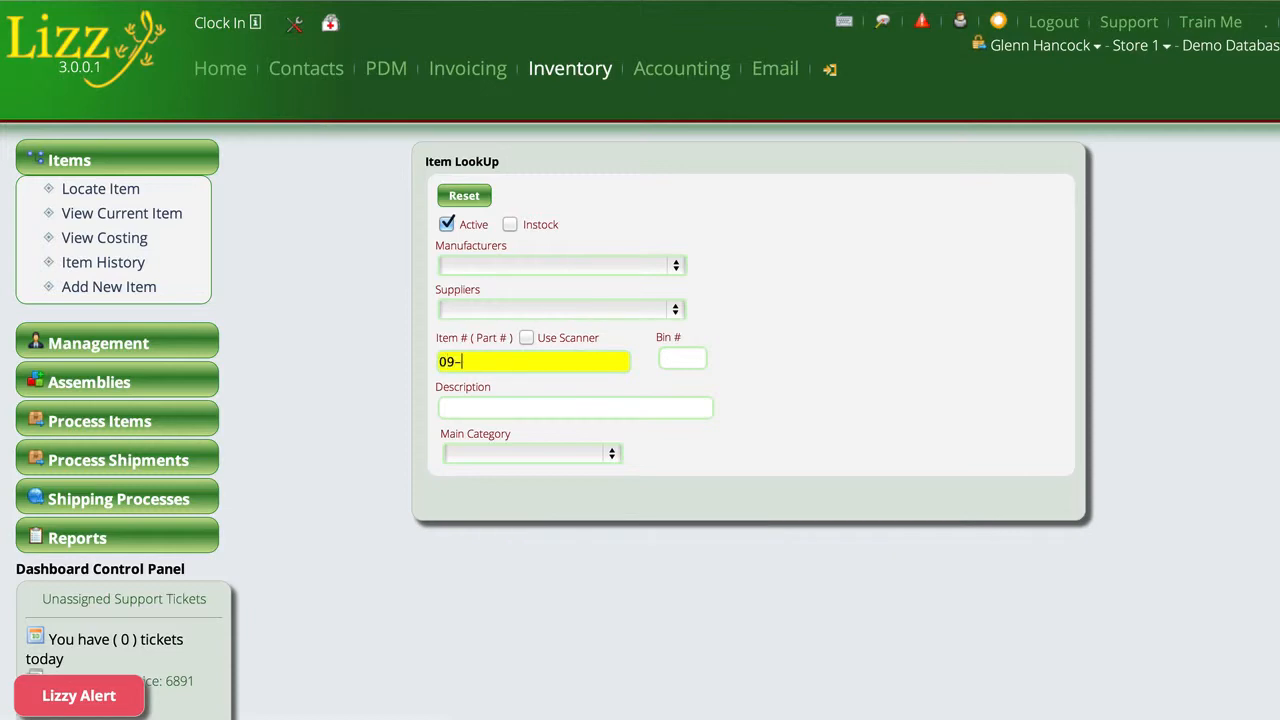
{"action": "type", "text": "5"}
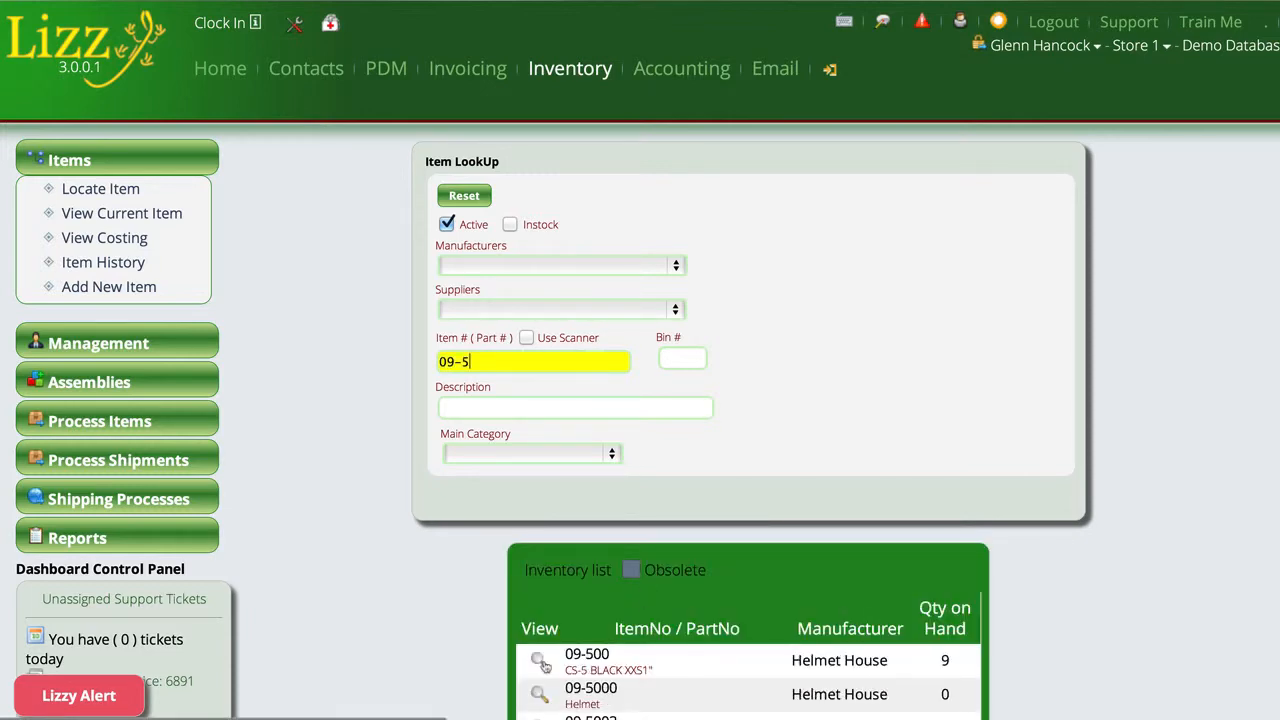
{"action": "left_click", "coordinate": [540, 663]}
- Examine item 09-500's movement and bin quantities by location, and view its costing list
{"action": "scroll", "coordinate": [1092, 372], "scroll_direction": "down", "scroll_amount": 1}
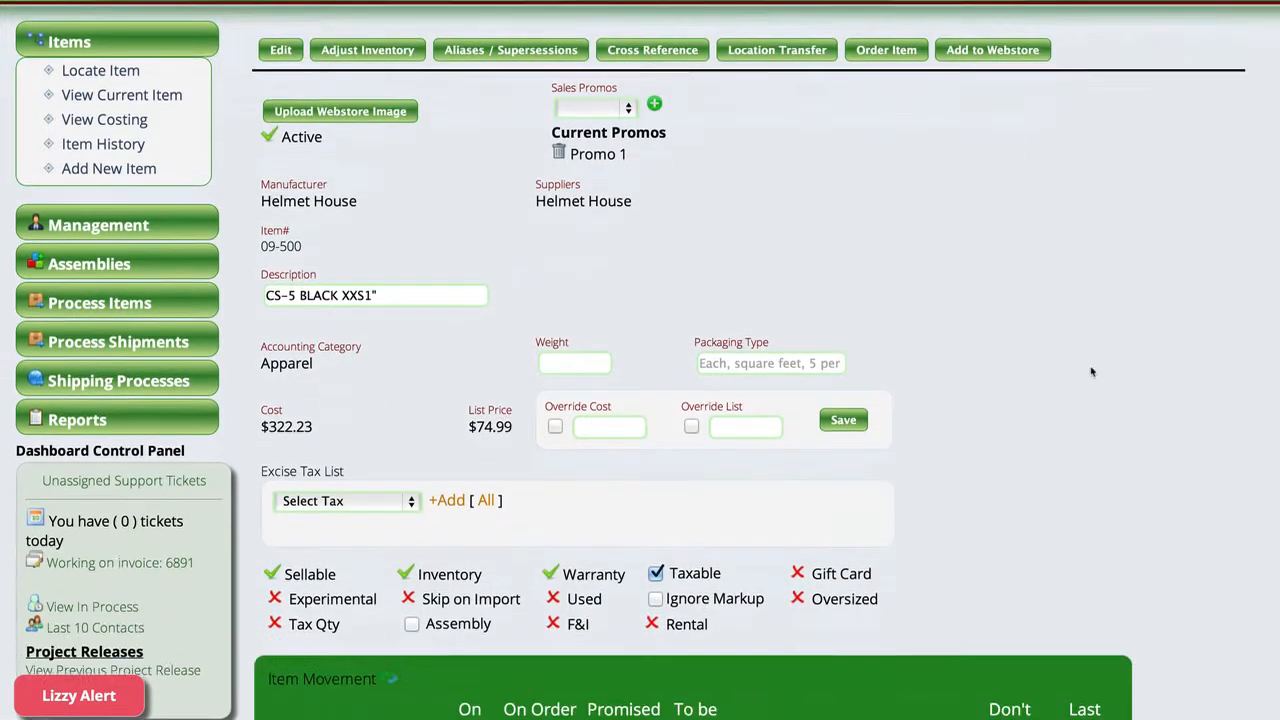
{"action": "scroll", "coordinate": [1092, 372], "scroll_direction": "down", "scroll_amount": 8}
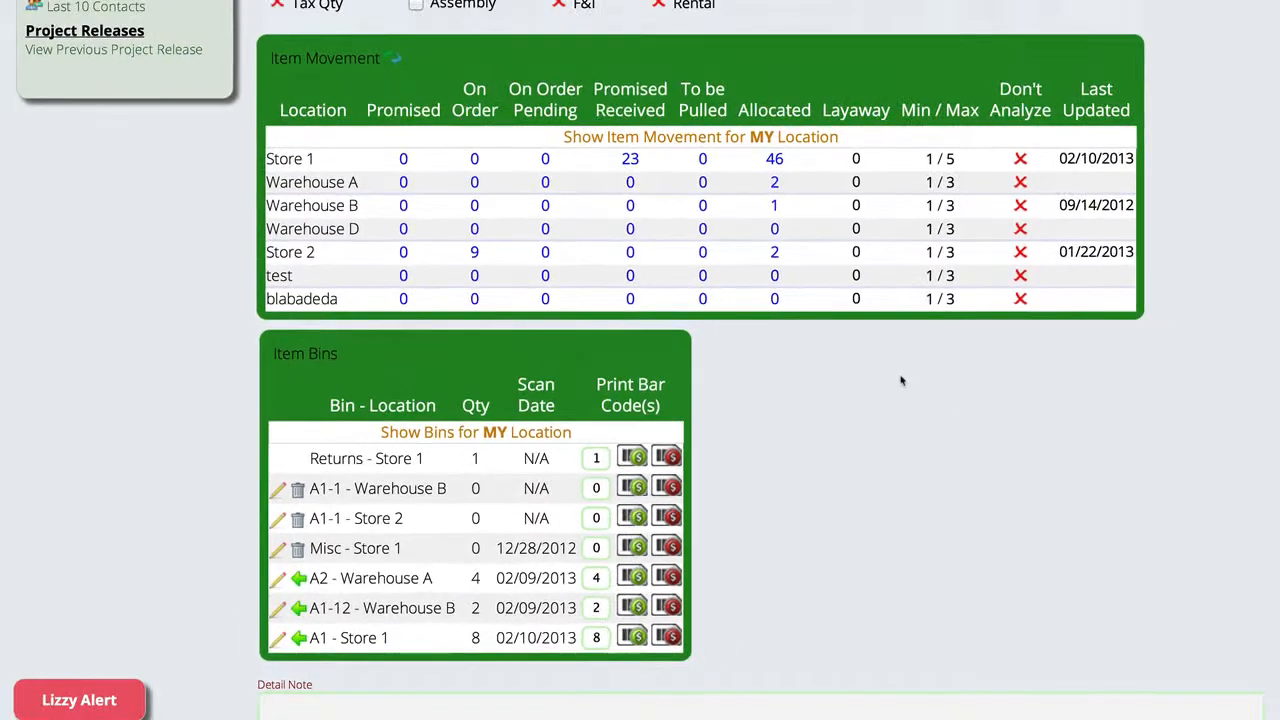
{"action": "scroll", "coordinate": [975, 418], "scroll_direction": "up", "scroll_amount": 3}
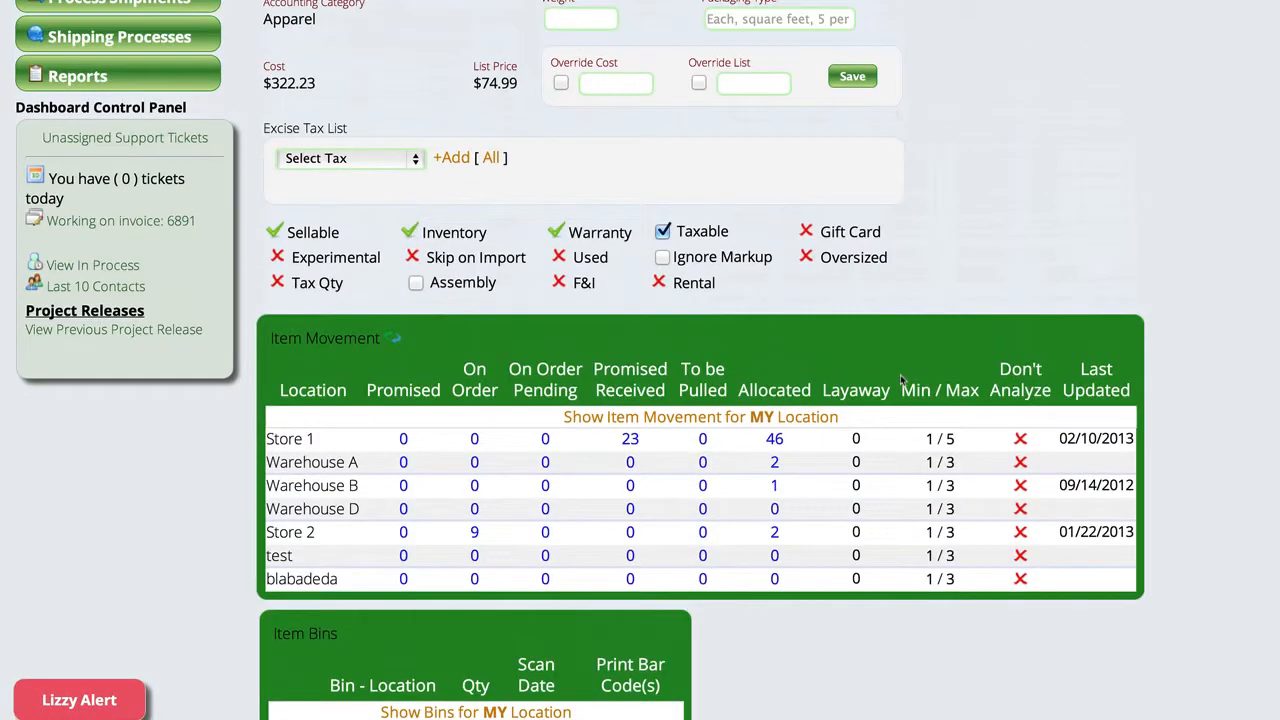
{"action": "scroll", "coordinate": [900, 380], "scroll_direction": "down", "scroll_amount": 3}
{"action": "scroll", "coordinate": [125, 143], "scroll_direction": "up", "scroll_amount": 7}
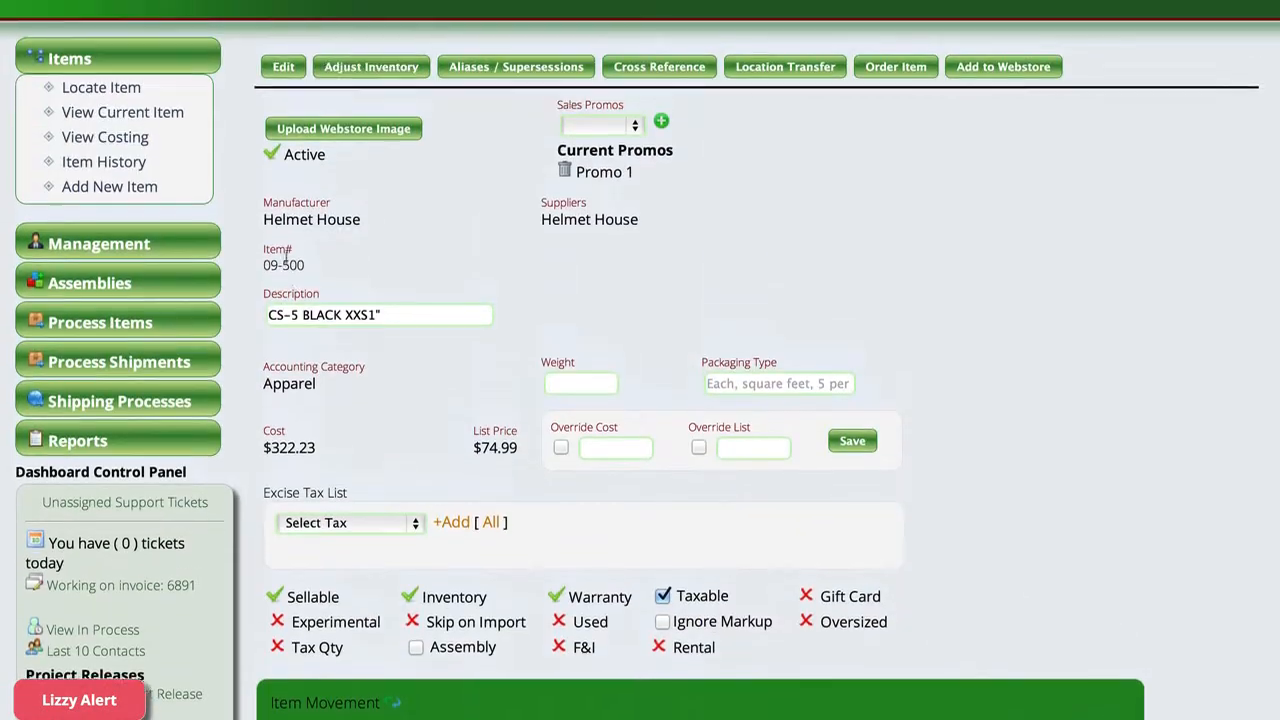
{"action": "left_click", "coordinate": [108, 141]}
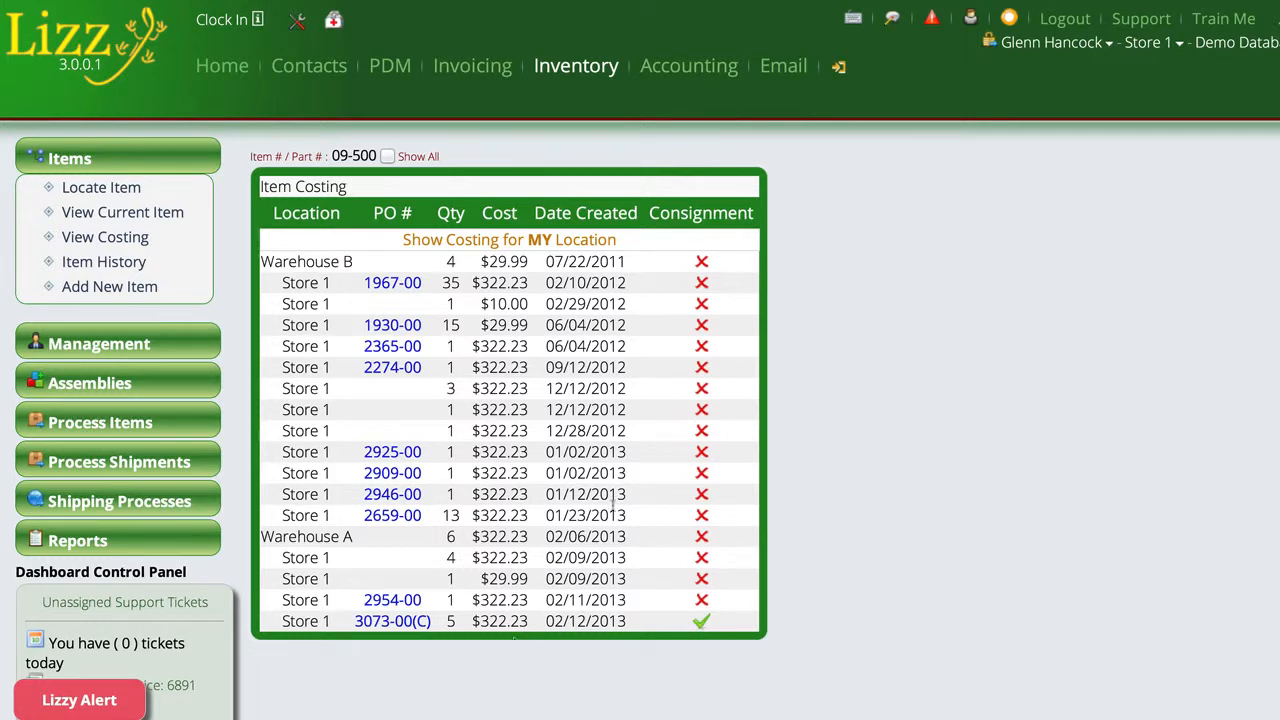
- Reopen the last purchase order in Accounting and examine its received items, totals and general ledger entries
{"action": "left_click", "coordinate": [683, 78]}
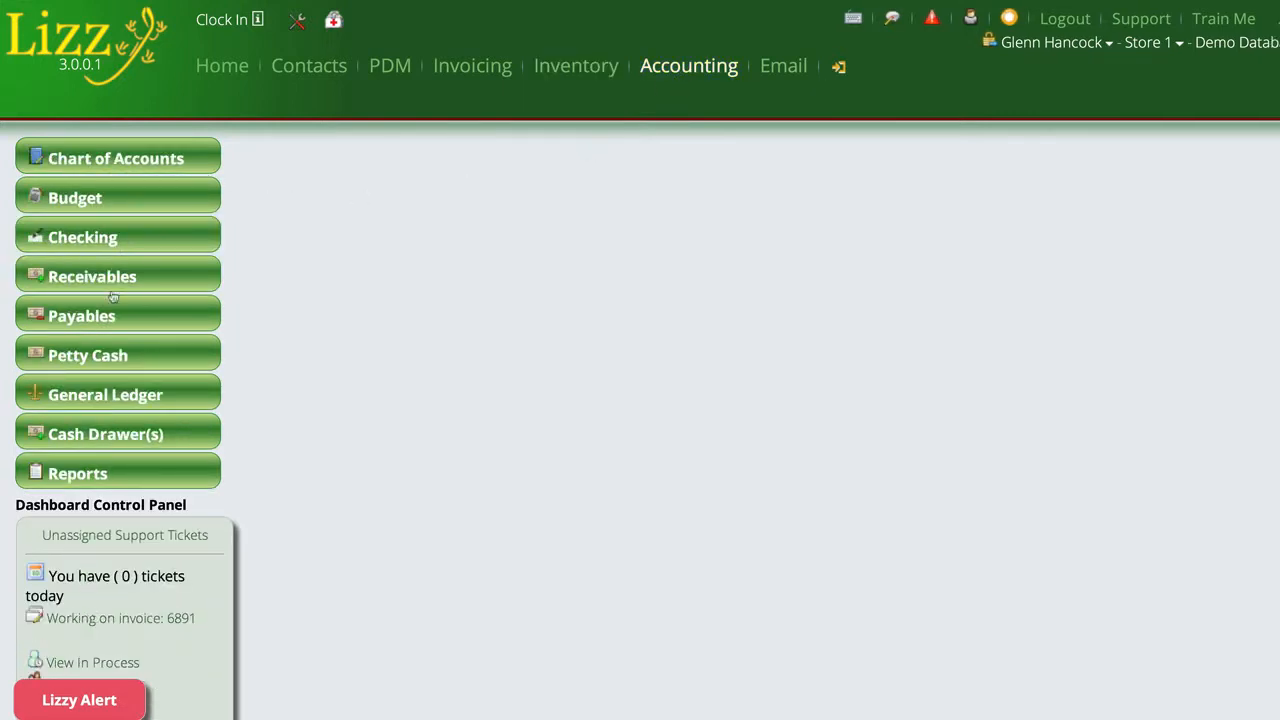
{"action": "left_click", "coordinate": [101, 320]}
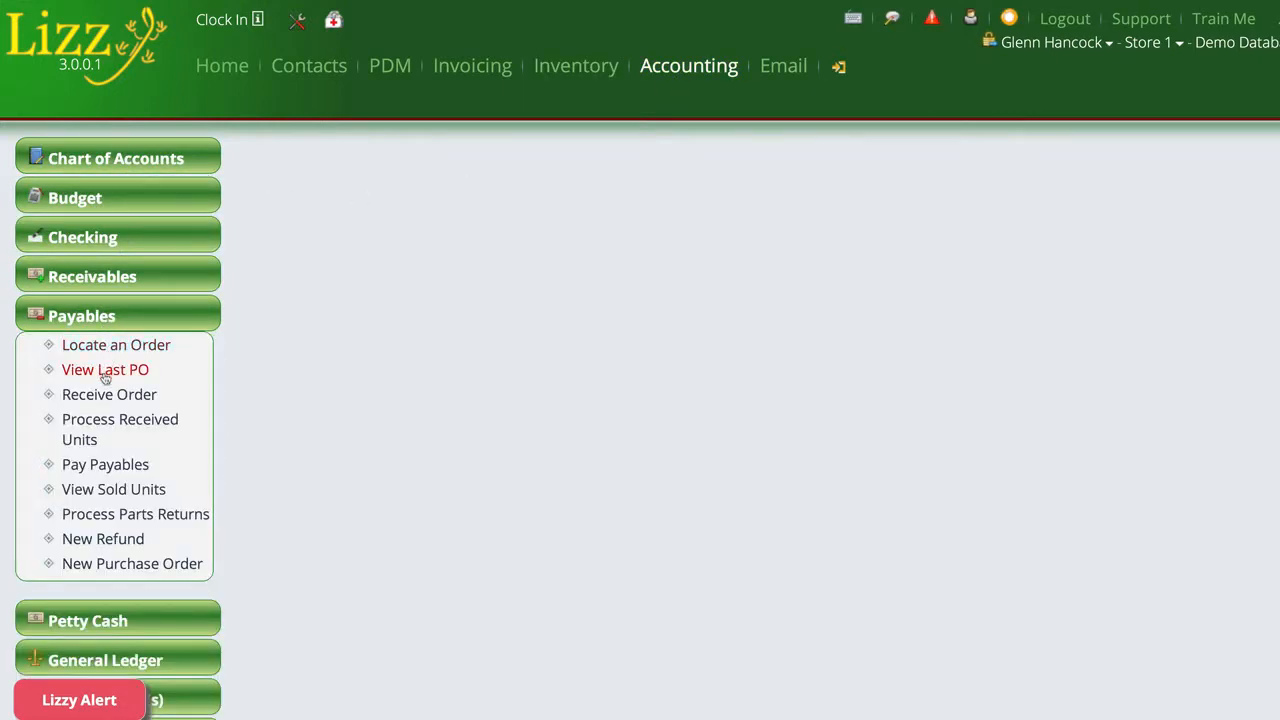
{"action": "left_click", "coordinate": [104, 369]}
{"action": "scroll", "coordinate": [591, 562], "scroll_direction": "down", "scroll_amount": 4}
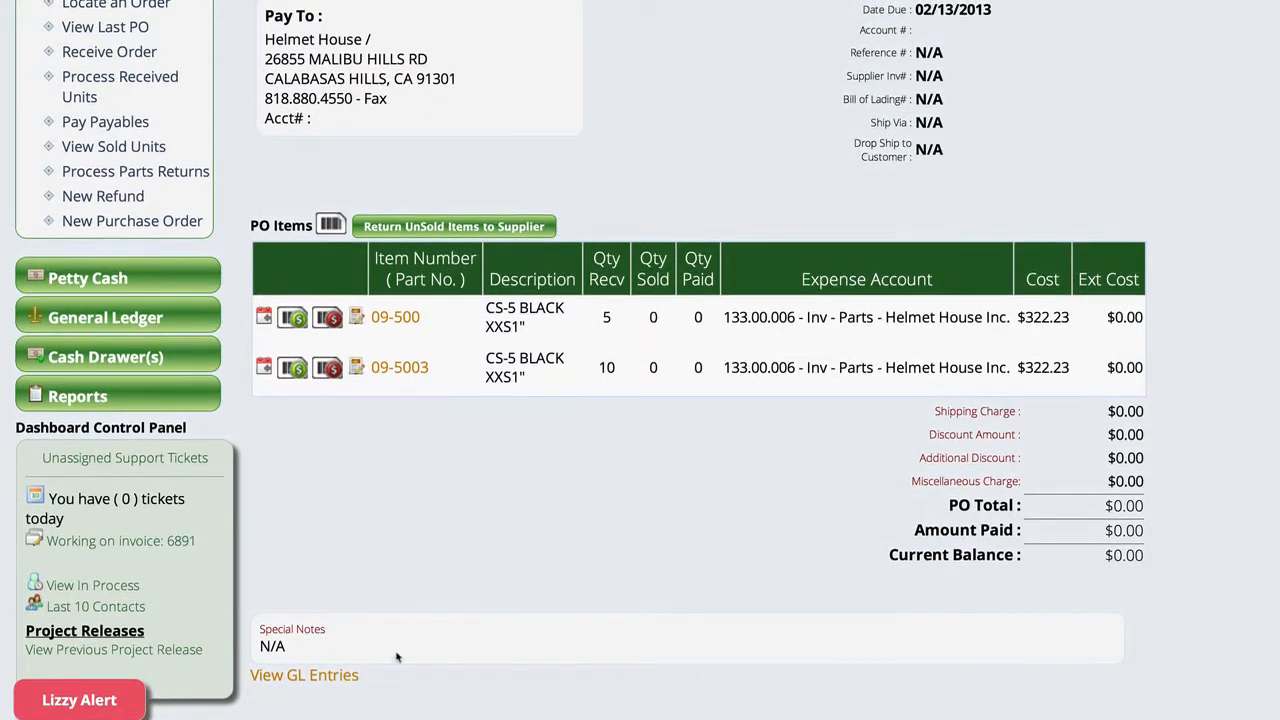
{"action": "left_click", "coordinate": [334, 674]}
{"action": "scroll", "coordinate": [774, 498], "scroll_direction": "down", "scroll_amount": 3}
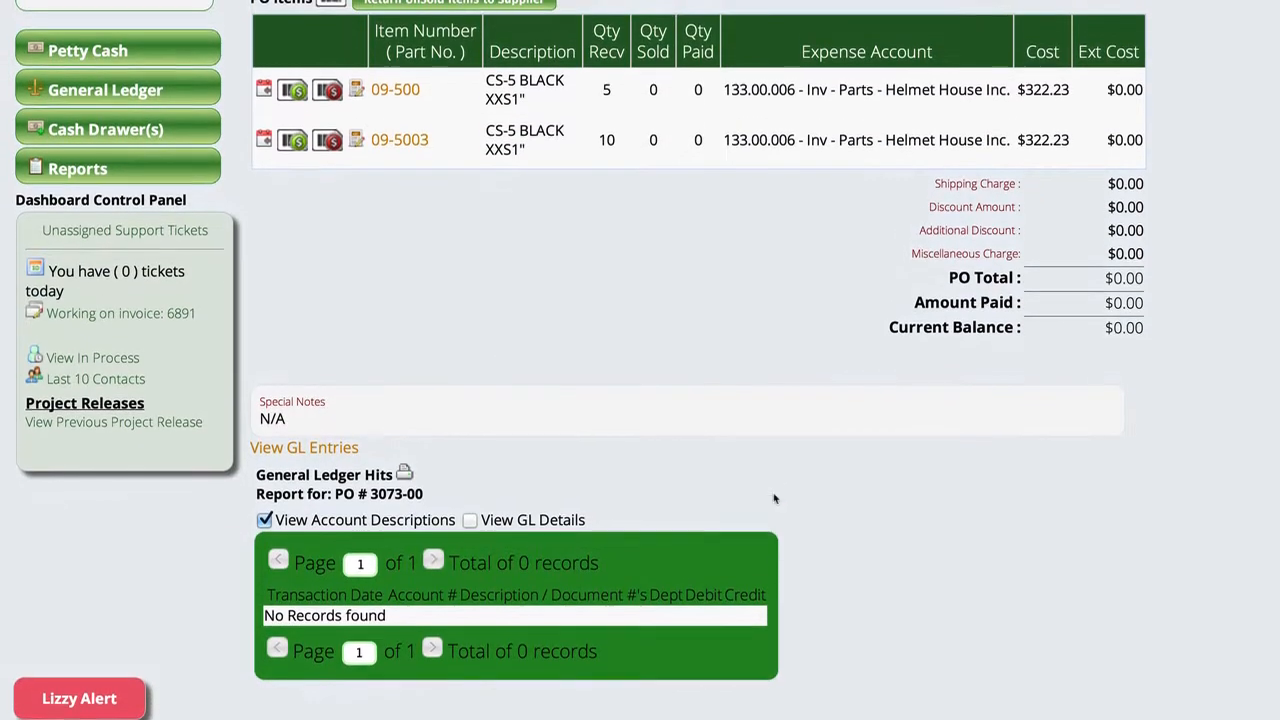
{"action": "scroll", "coordinate": [774, 498], "scroll_direction": "up", "scroll_amount": 4}
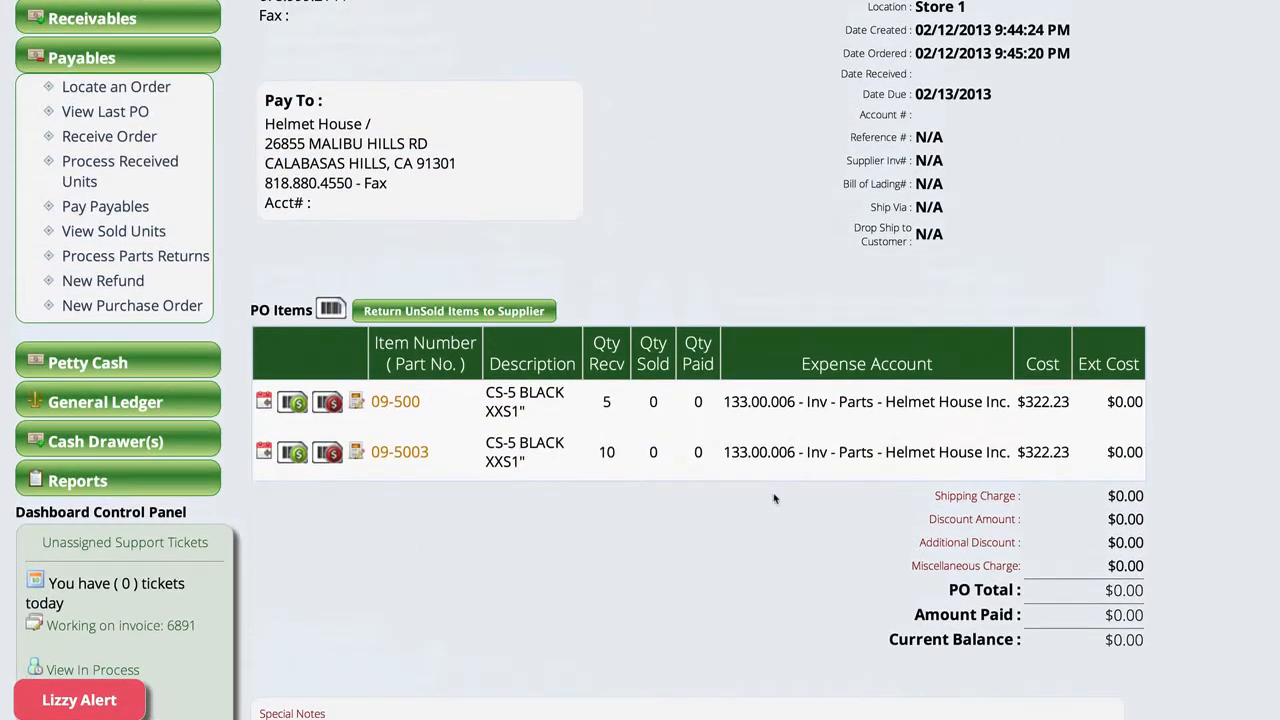